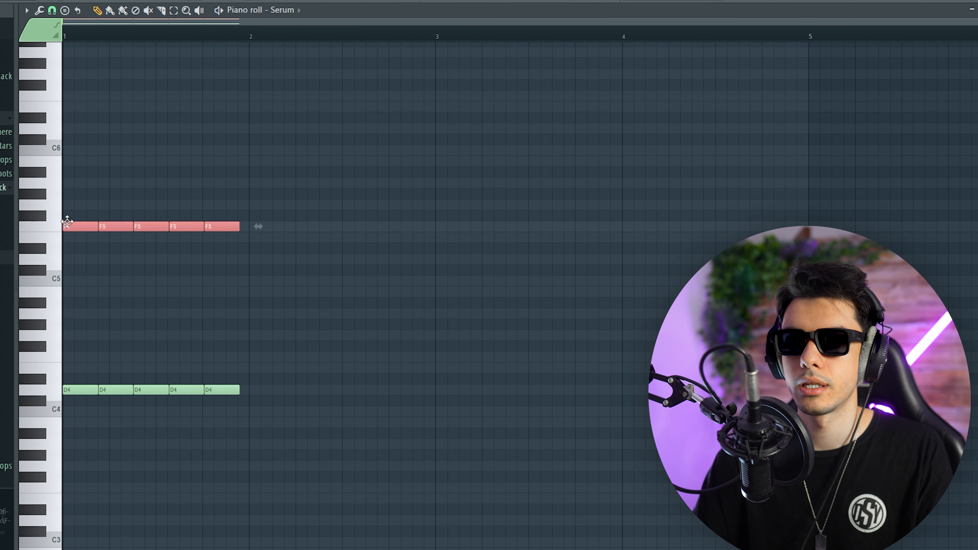
# Play back the repeated F5 and D4 notes in the first bar
pyautogui.moveTo(24, 224)
pyautogui.mouseDown()
pyautogui.moveTo(12, 293)
pyautogui.moveTo(35, 223)
pyautogui.mouseUp()
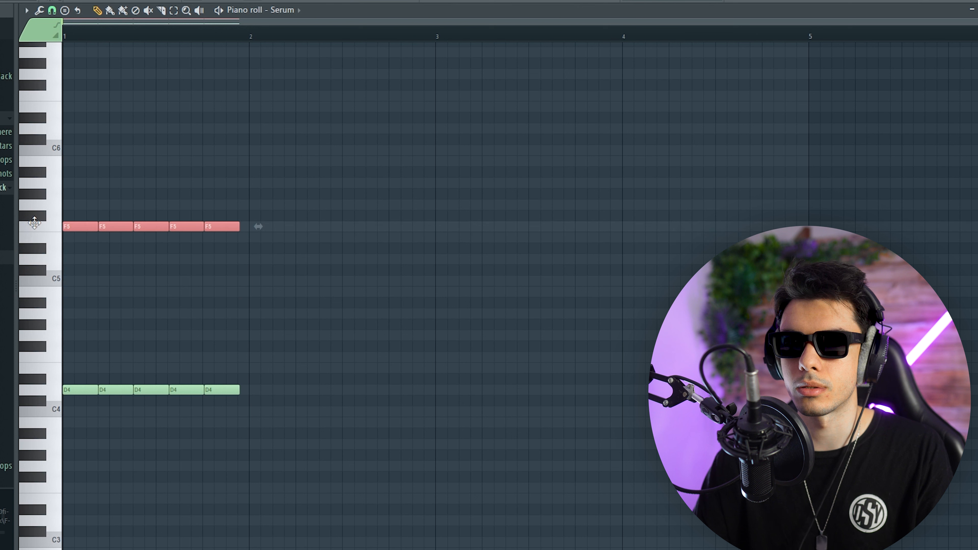
pyautogui.press('space')
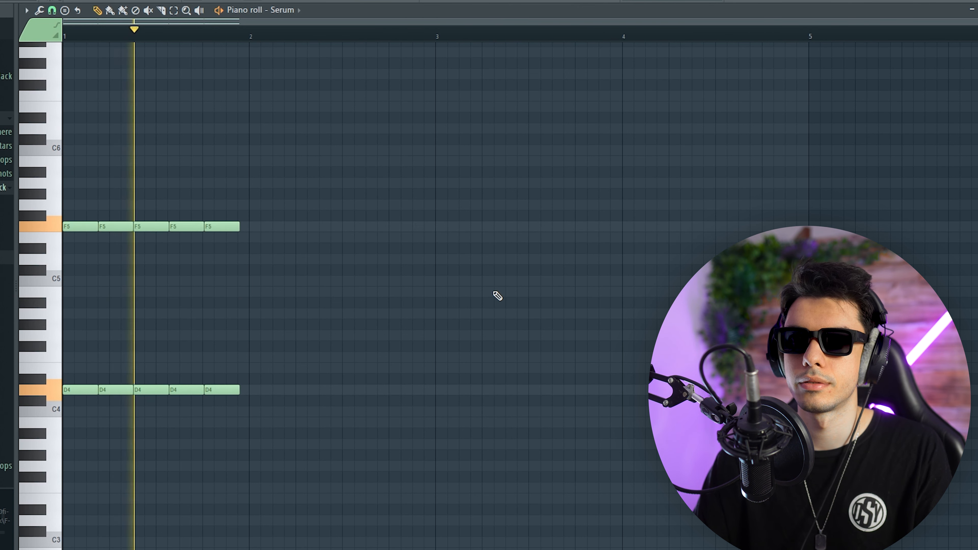
pyautogui.press('space')
# Duplicate the first bar's notes across four bars, pitching them to E5/C4, C5/A3 and B4/G3 in bars 2 to 4
pyautogui.hotkey('ctrl', 'b')
pyautogui.moveTo(253, 391); pyautogui.dragTo(264, 413)
pyautogui.hotkey('ctrl', 'd')
pyautogui.scroll(-1, 222, 380)
pyautogui.moveTo(389, 450); pyautogui.dragTo(234, 234)
pyautogui.moveTo(436, 397)
pyautogui.mouseDown()
pyautogui.moveTo(403, 440)
pyautogui.moveTo(386, 492)
pyautogui.moveTo(390, 436)
pyautogui.mouseUp()
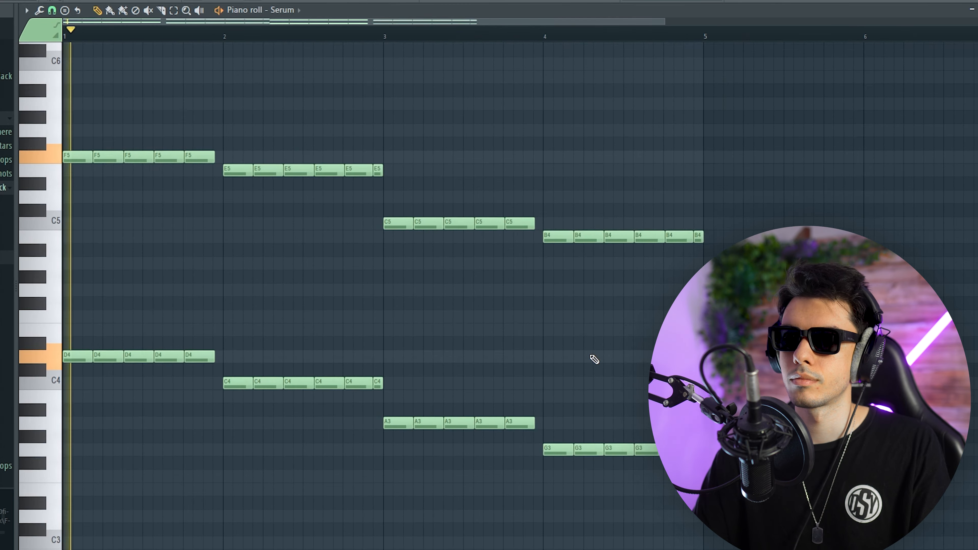
# Audition the progression with bars 1 to 4 set as the playback selection, and clear that selection
pyautogui.scroll(3, 371, 295)
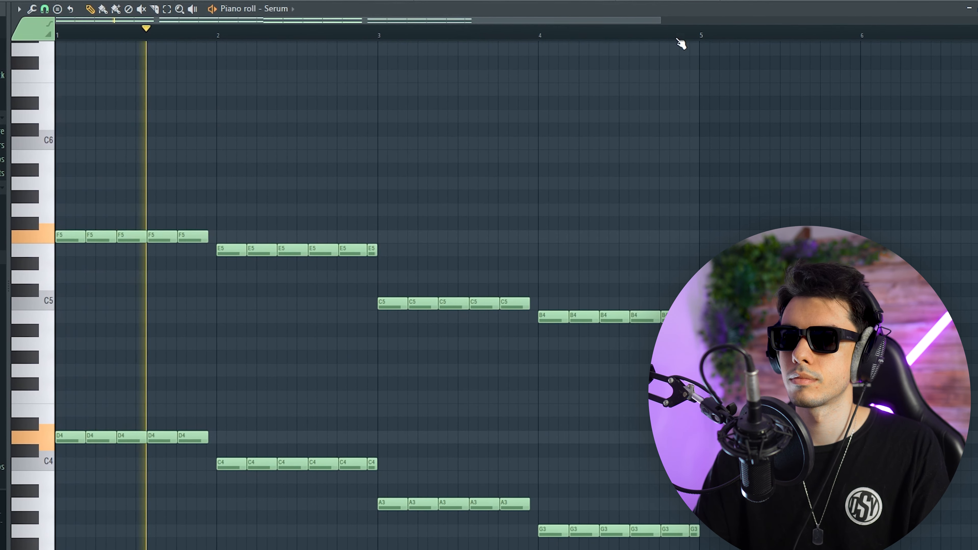
pyautogui.moveTo(696, 37); pyautogui.dragTo(52, 37)
pyautogui.keyDown('ctrl'); pyautogui.click(554, 183); pyautogui.keyUp('ctrl')
pyautogui.scroll(-3, 558, 197)
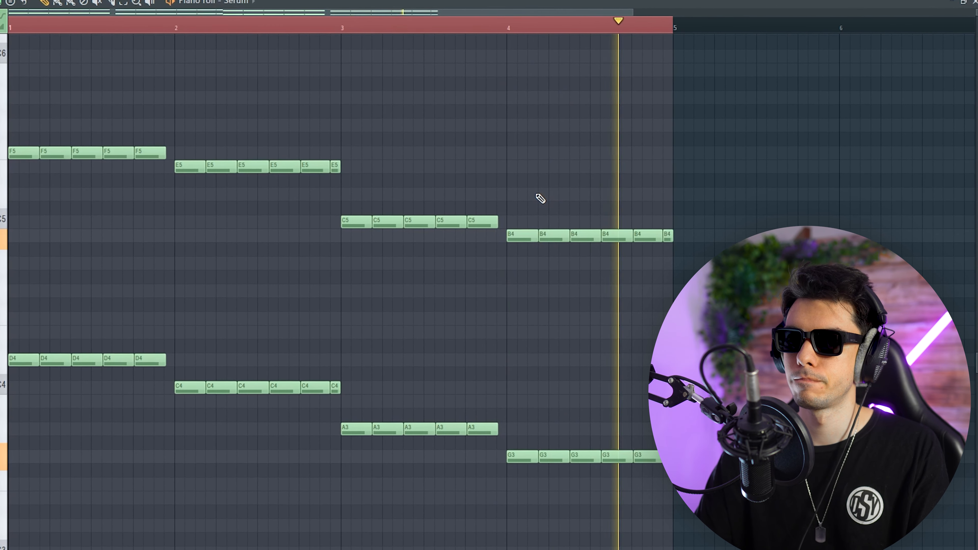
# Raise the second bar's notes to A5 and F4 and play back the progression
pyautogui.moveTo(195, 398); pyautogui.dragTo(317, 130)
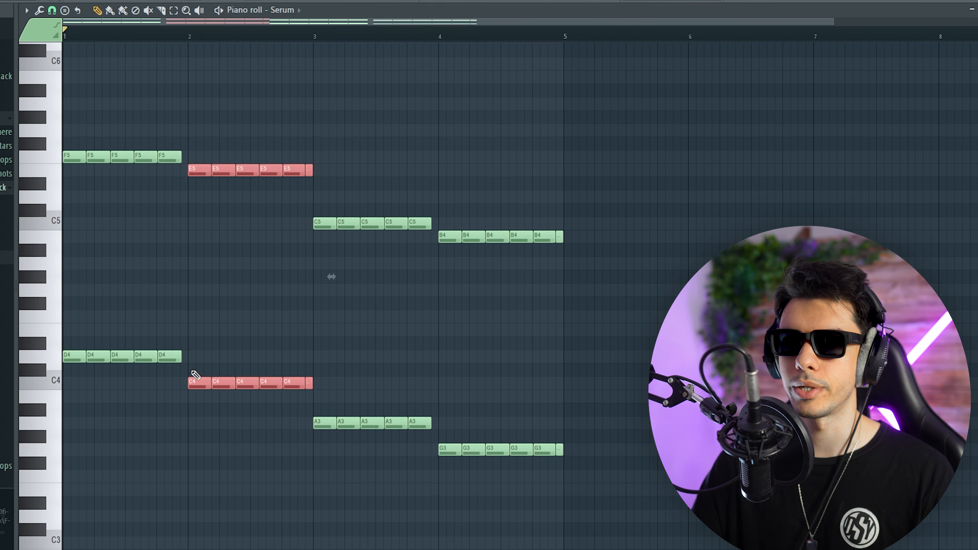
pyautogui.moveTo(193, 380); pyautogui.dragTo(193, 307)
pyautogui.scroll(2, 212, 339)
pyautogui.press('space')
pyautogui.scroll(-2, 246, 257)
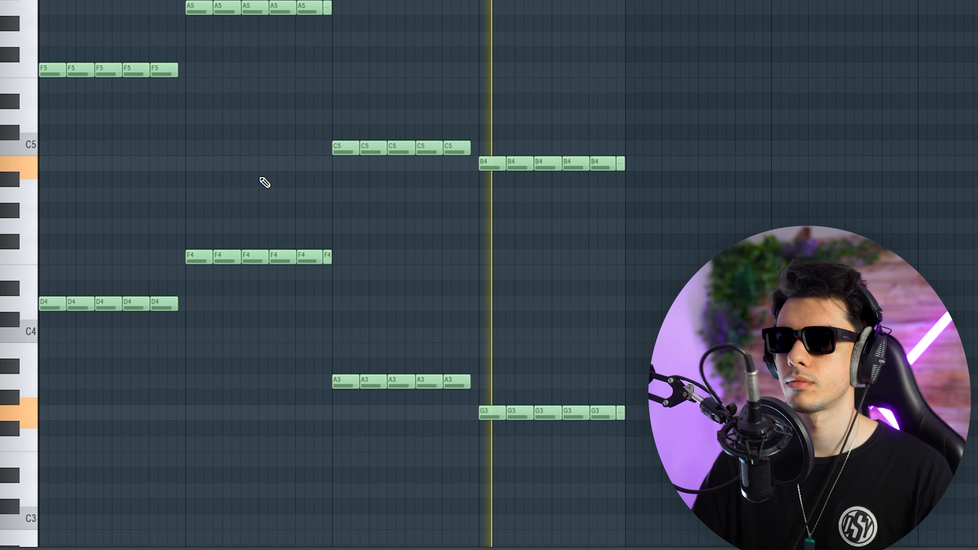
# Select the lower-voice notes across all four bars and close the Serum #2 bass plugin window
pyautogui.moveTo(724, 517); pyautogui.dragTo(37, 220)
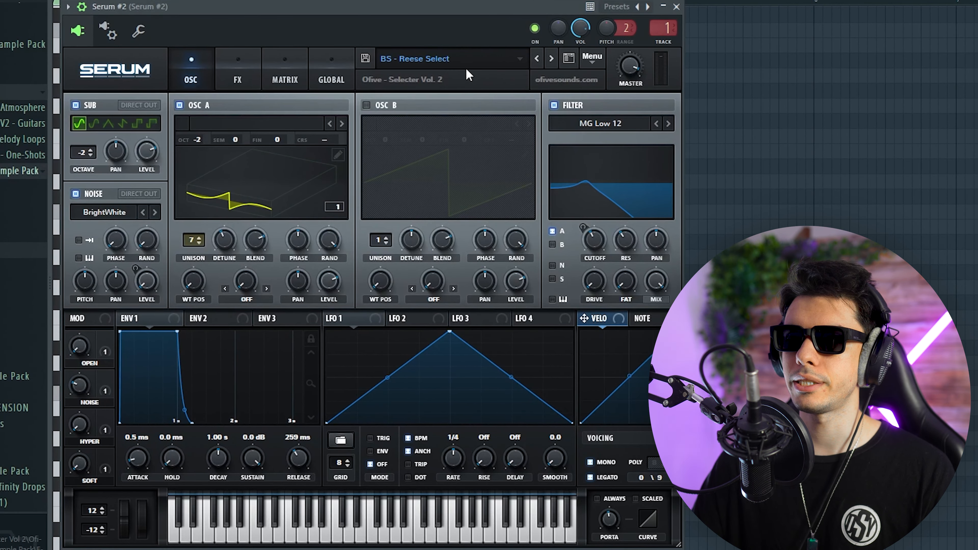
pyautogui.click(677, 7)
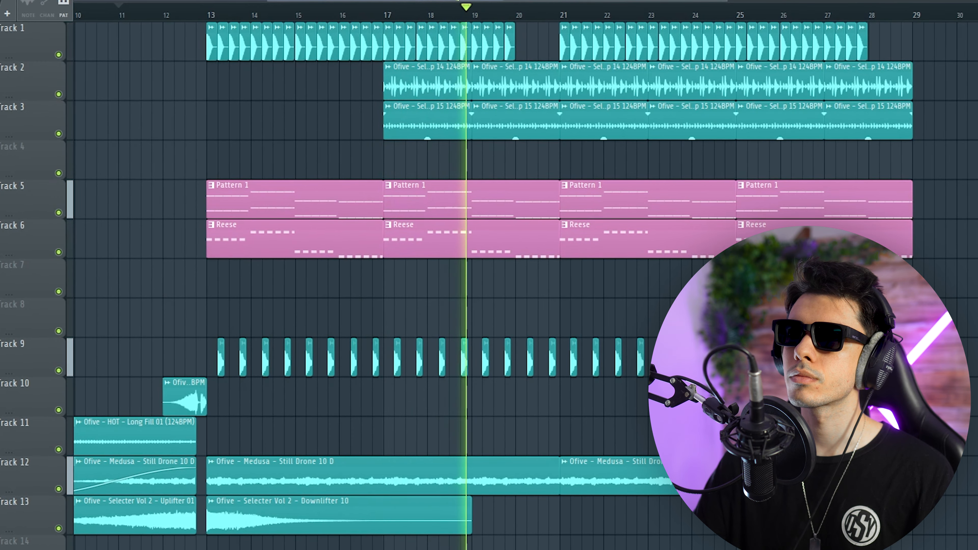
# Open the Serum chord instrument with the CH - Bone patch and move its window clear over the playlist
pyautogui.press('F6')
pyautogui.click(149, 266)
pyautogui.moveTo(386, 51); pyautogui.dragTo(489, 127)
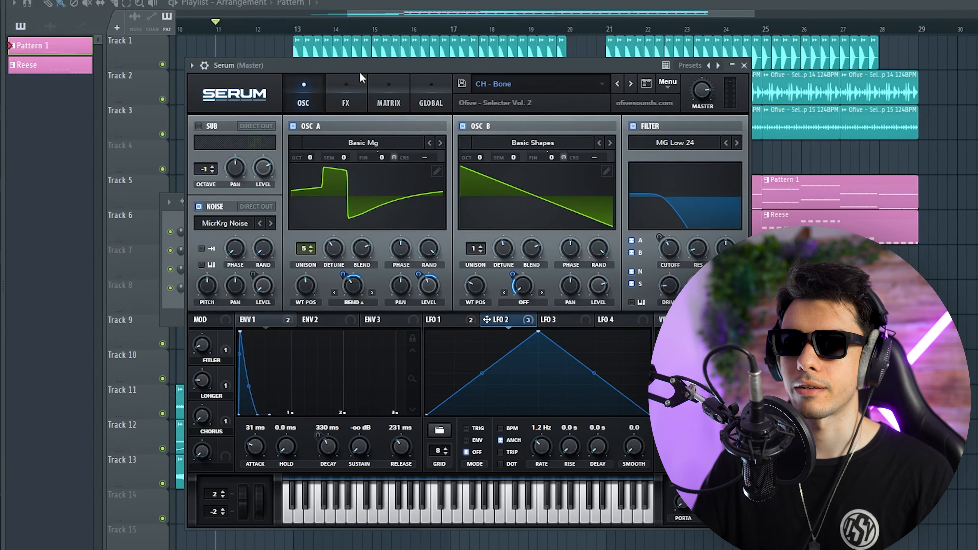
pyautogui.moveTo(361, 74); pyautogui.dragTo(340, 64)
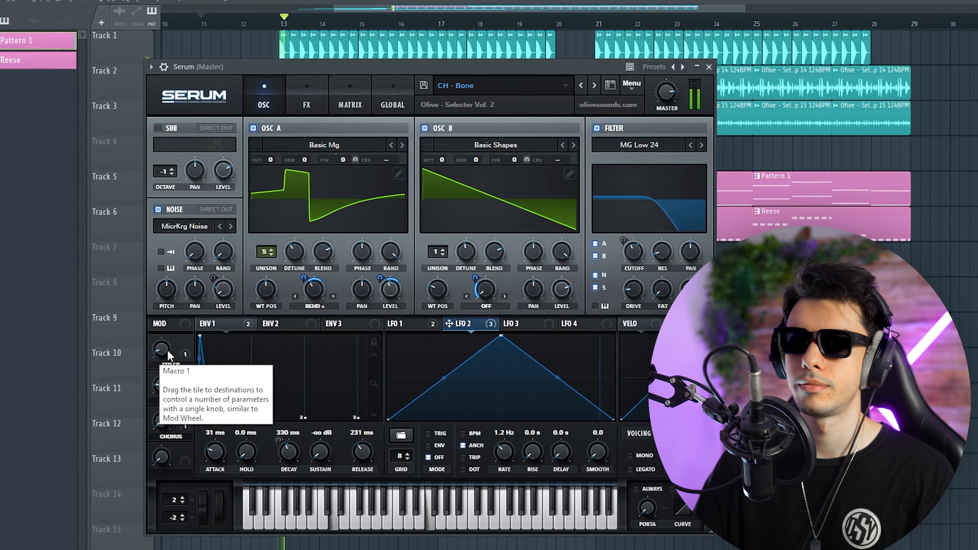
# Sweep the filter macro of the CH - Bone patch up and down during playback and nudge the Longer macro
pyautogui.moveTo(169, 352); pyautogui.dragTo(129, 342)
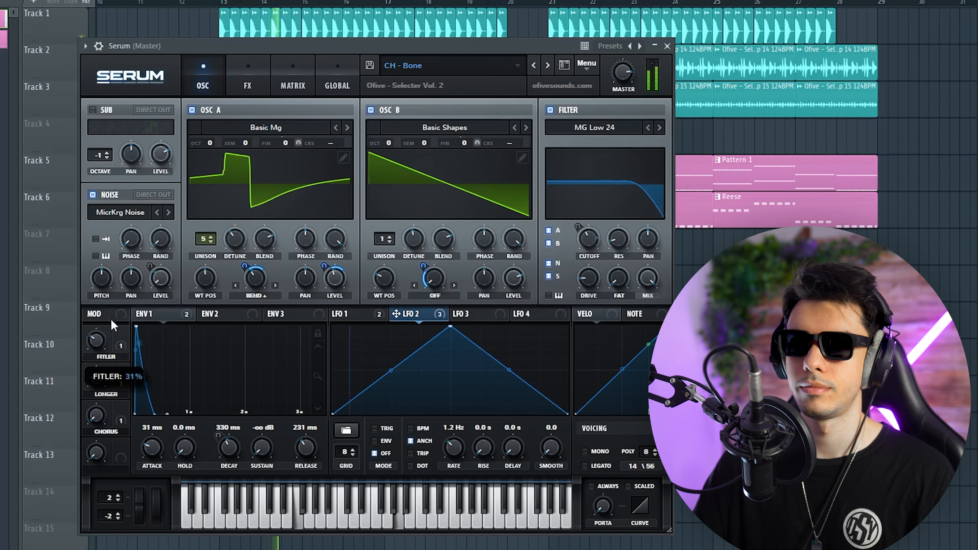
pyautogui.moveTo(111, 323); pyautogui.dragTo(98, 345)
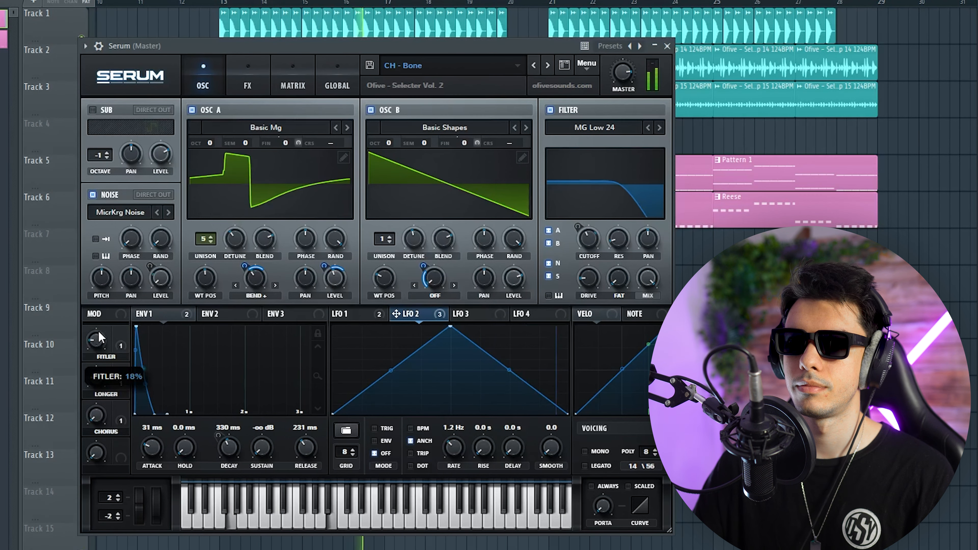
pyautogui.moveTo(117, 305); pyautogui.dragTo(94, 340)
pyautogui.moveTo(93, 386); pyautogui.dragTo(94, 390)
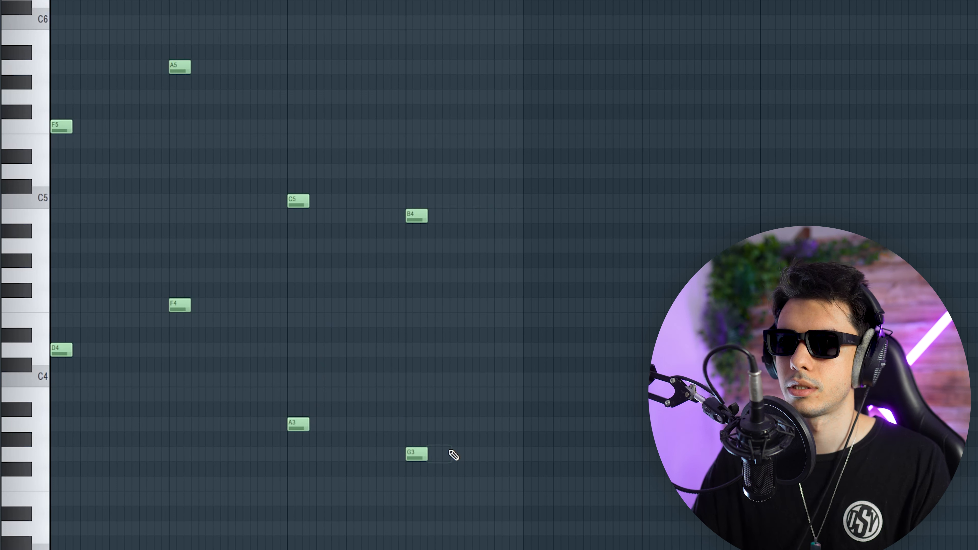
# Lengthen all the short chord notes to fill one full bar each and play back the sustained progression
pyautogui.hotkey('ctrl', 'a')
pyautogui.moveTo(190, 71); pyautogui.dragTo(278, 71)
pyautogui.hotkey('ctrl', 'd')
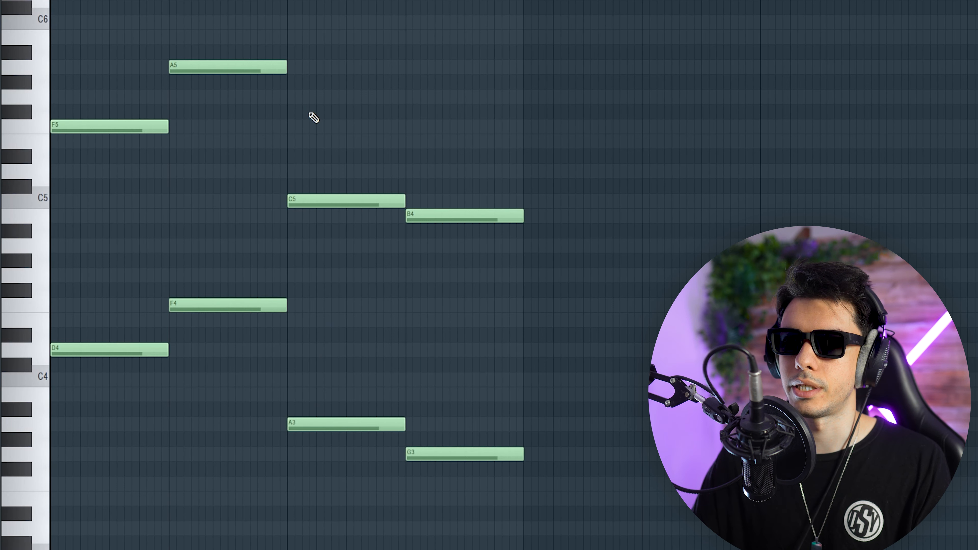
pyautogui.press('space')
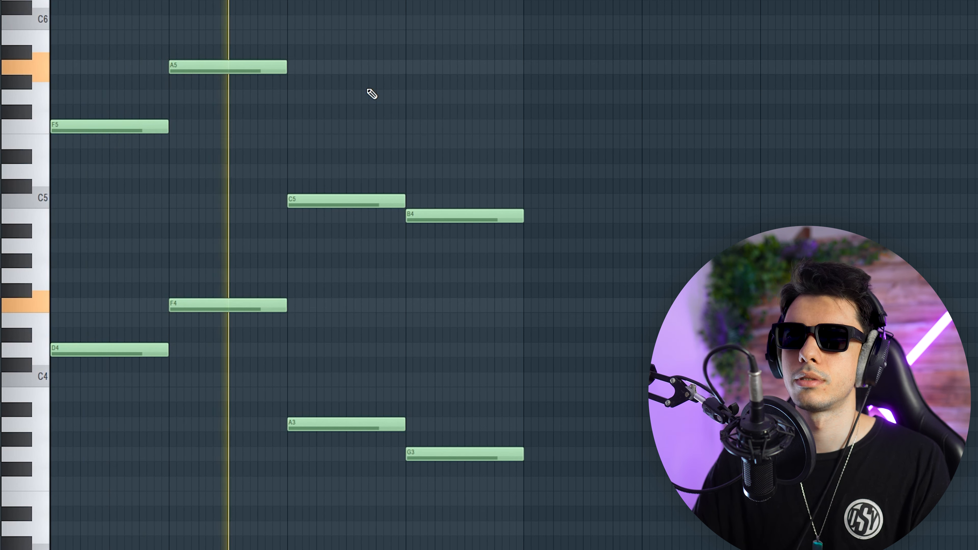
pyautogui.scroll(-1, 313, 320)
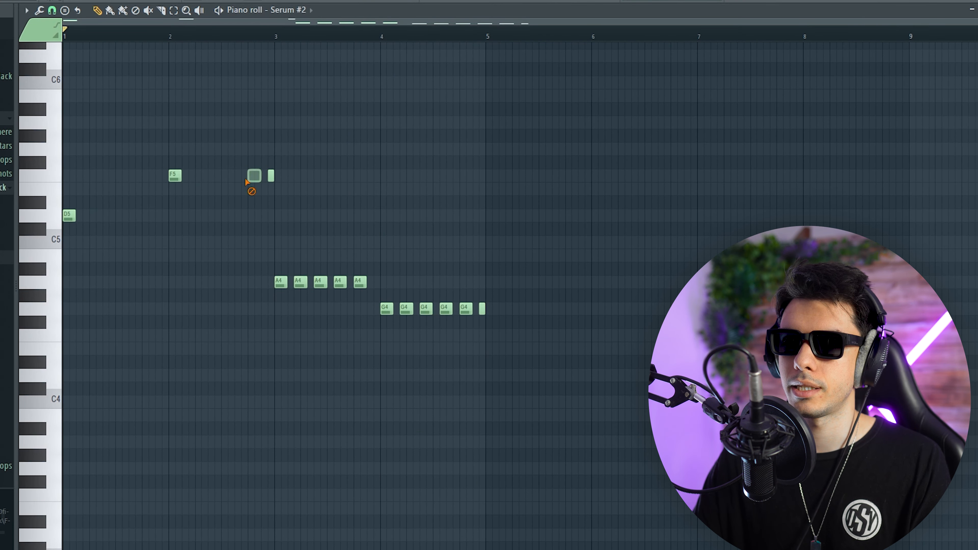
# Delete the repeated notes in the Serum #2 bass part, keeping one full-bar note per bar, and play it back
pyautogui.rightClick(271, 177)
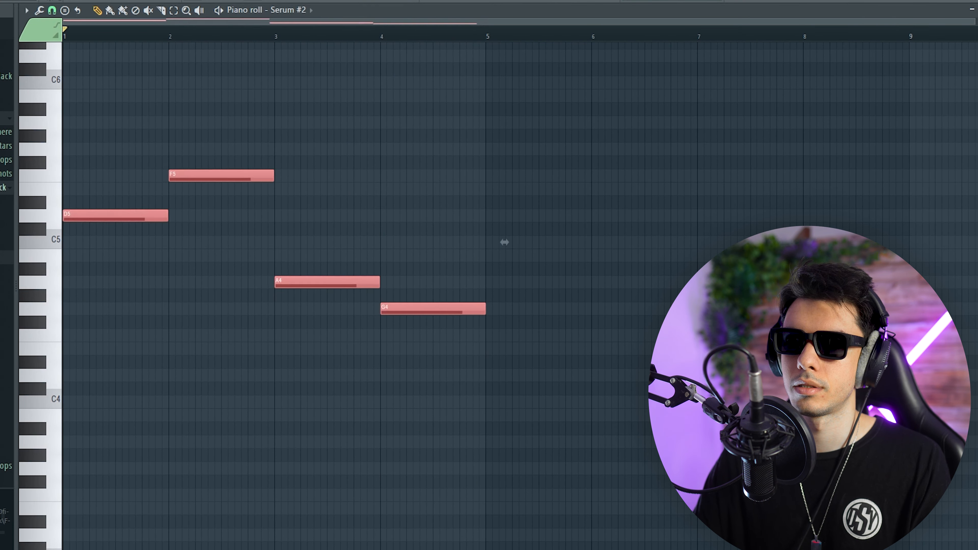
pyautogui.press('space')
pyautogui.click(363, 74)
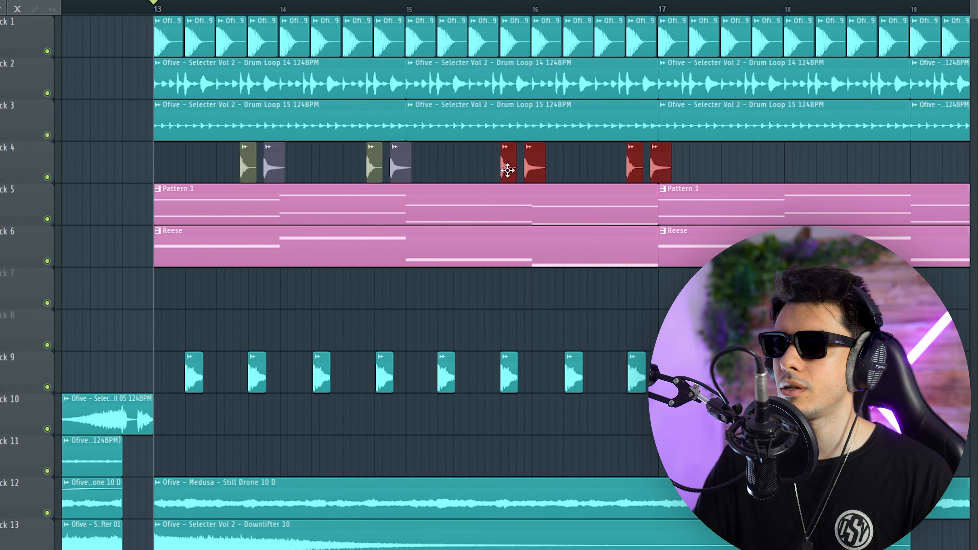
# Select the percussion clips on Track 4 and duplicate them into the following bars
pyautogui.hscroll(3, 249, 164)
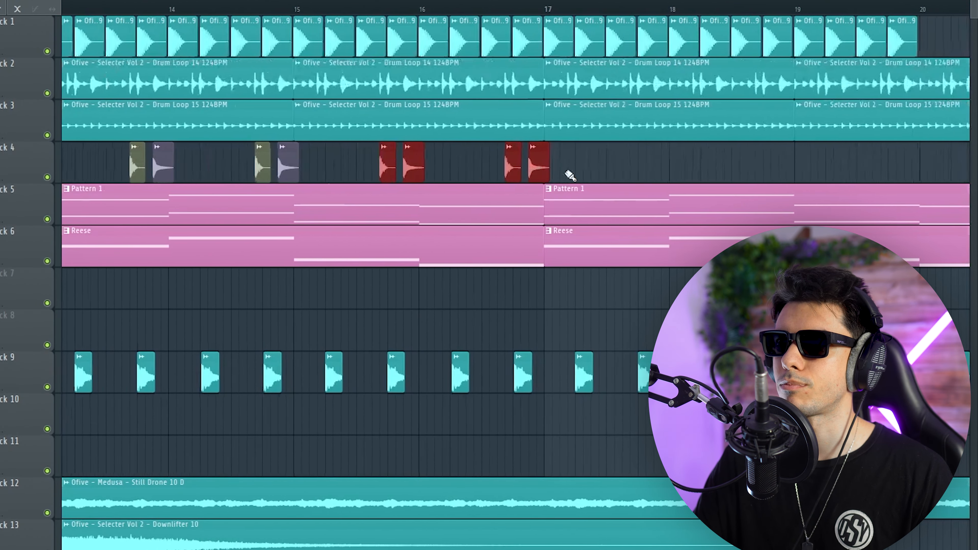
pyautogui.moveTo(616, 171); pyautogui.dragTo(211, 166)
pyautogui.hotkey('ctrl', 'b')
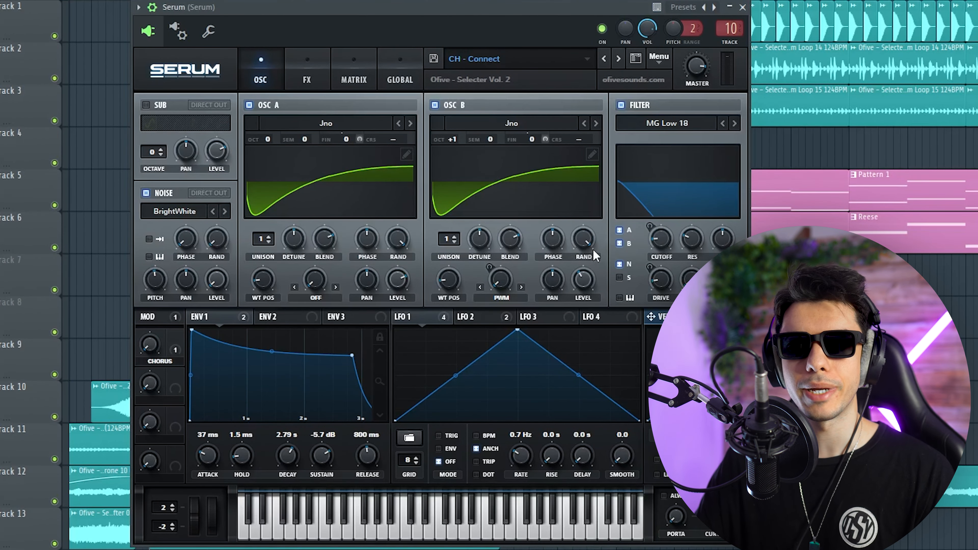
# Raise the filter cutoff of the CH - Connect patch during playback
pyautogui.press('space')
pyautogui.moveTo(659, 244)
pyautogui.moveTo(653, 248); pyautogui.dragTo(652, 205)
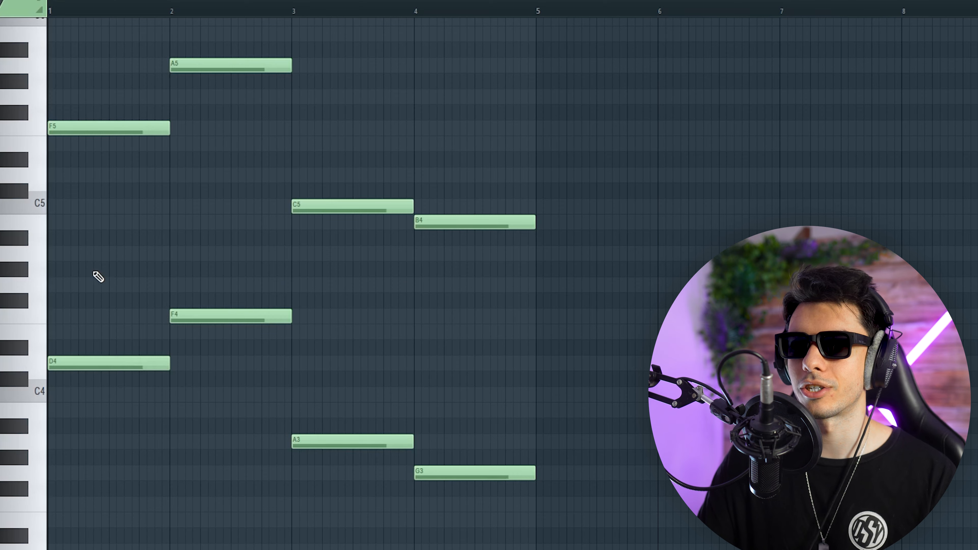
# Lower the upper voice one octave and move the added third voice up to A4, C5, E4 and D4
pyautogui.moveTo(94, 274); pyautogui.dragTo(478, 58)
pyautogui.hotkey('ctrl', 'Down')
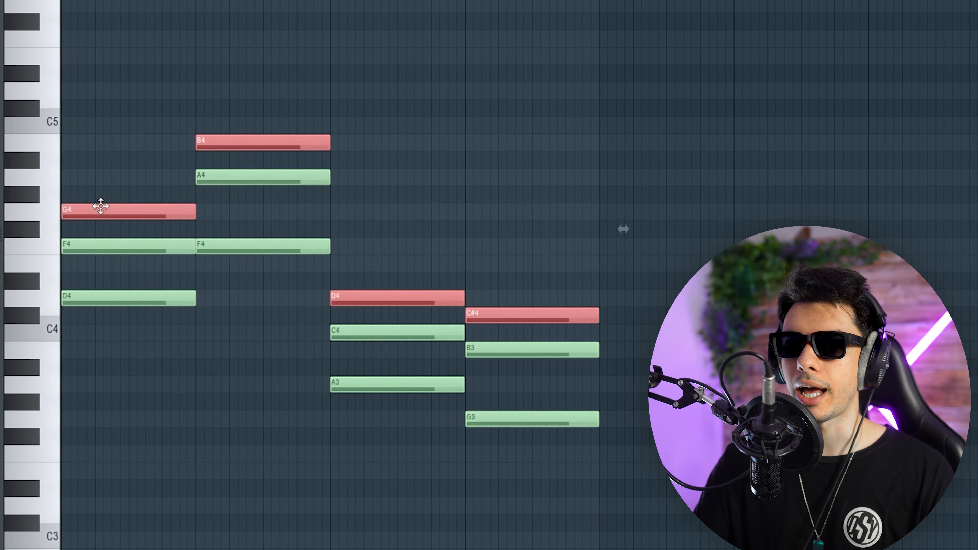
pyautogui.moveTo(101, 207); pyautogui.dragTo(120, 212)
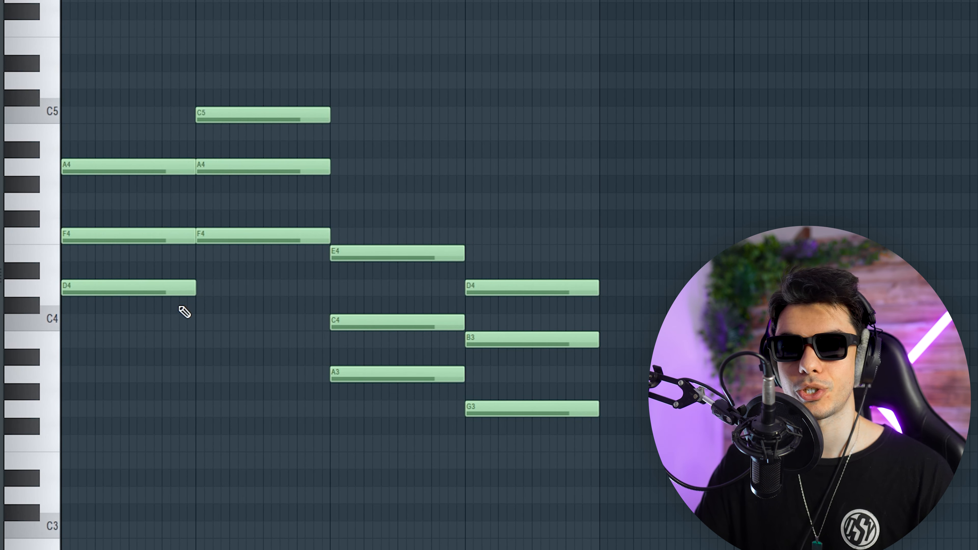
# Highlight the root note of each of the four chords, D4, F4, A3 and G3, and clear the selection
pyautogui.moveTo(99, 323); pyautogui.dragTo(150, 258)
pyautogui.keyDown('ctrl'); pyautogui.keyDown('shift'); pyautogui.click(117, 234); pyautogui.keyUp('shift'); pyautogui.keyUp('ctrl')
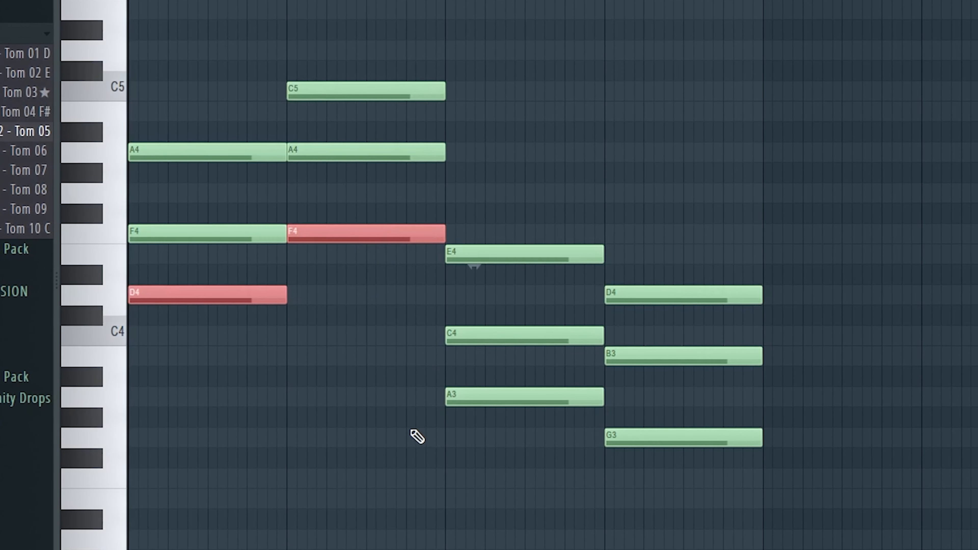
pyautogui.moveTo(439, 487); pyautogui.dragTo(500, 370)
pyautogui.moveTo(622, 509); pyautogui.dragTo(666, 422)
pyautogui.keyDown('ctrl'); pyautogui.click(285, 339); pyautogui.keyUp('ctrl')
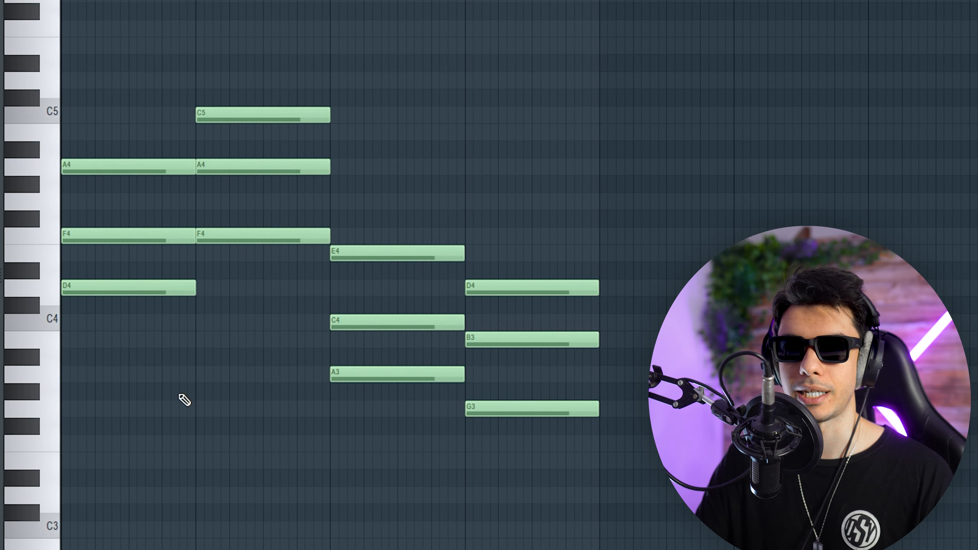
pyautogui.moveTo(125, 345); pyautogui.dragTo(159, 264)
pyautogui.moveTo(260, 278); pyautogui.dragTo(261, 231)
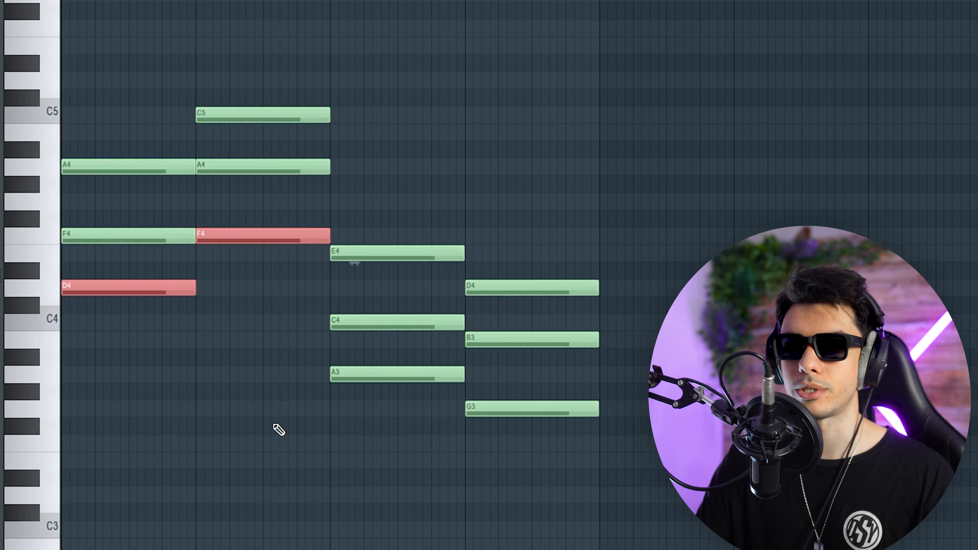
pyautogui.moveTo(324, 452); pyautogui.dragTo(375, 349)
pyautogui.moveTo(480, 470); pyautogui.dragTo(509, 409)
pyautogui.keyDown('ctrl'); pyautogui.click(237, 470); pyautogui.keyUp('ctrl')
pyautogui.scroll(1, 108, 400)
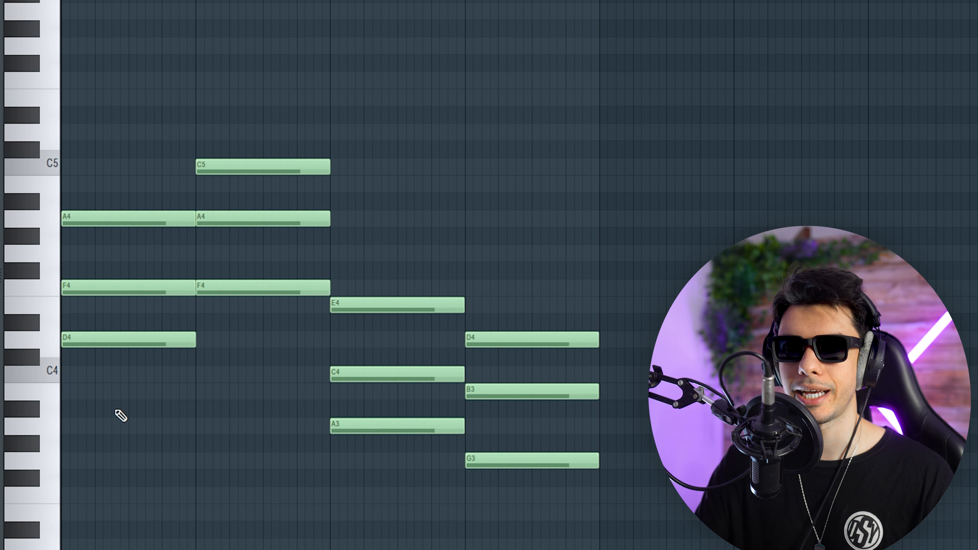
# Highlight the first bar's chord notes and the root notes of the following chords for comparison
pyautogui.moveTo(99, 418); pyautogui.dragTo(126, 195)
pyautogui.keyDown('ctrl'); pyautogui.click(154, 403); pyautogui.keyUp('ctrl')
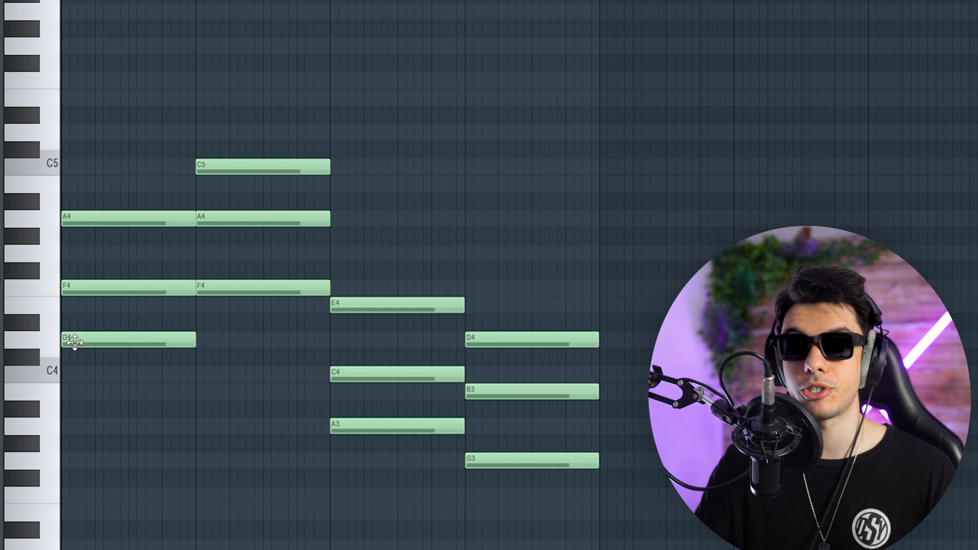
pyautogui.moveTo(252, 312); pyautogui.dragTo(277, 285)
pyautogui.moveTo(326, 487); pyautogui.dragTo(373, 438)
pyautogui.moveTo(512, 521); pyautogui.dragTo(410, 418)
pyautogui.keyDown('ctrl'); pyautogui.click(159, 446); pyautogui.keyUp('ctrl')
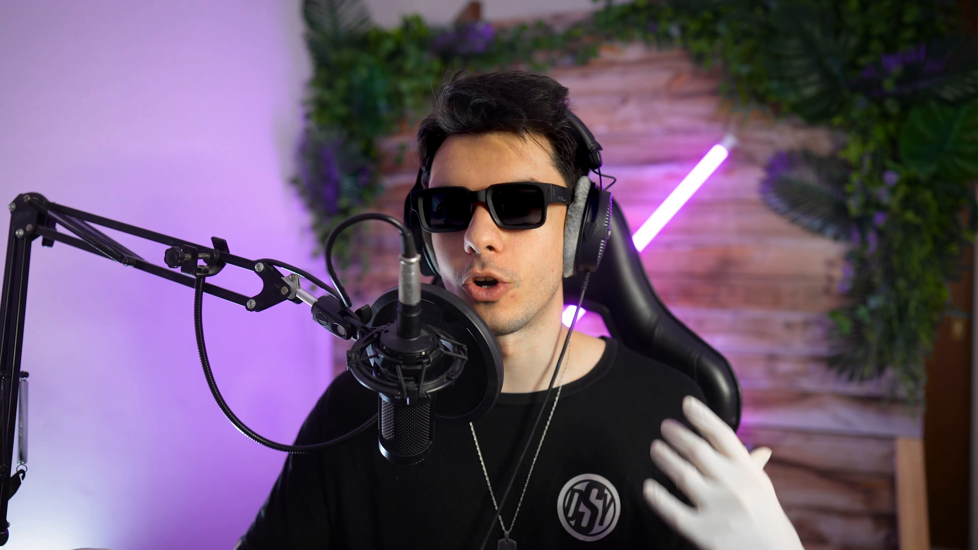
pyautogui.moveTo(69, 382); pyautogui.dragTo(153, 201)
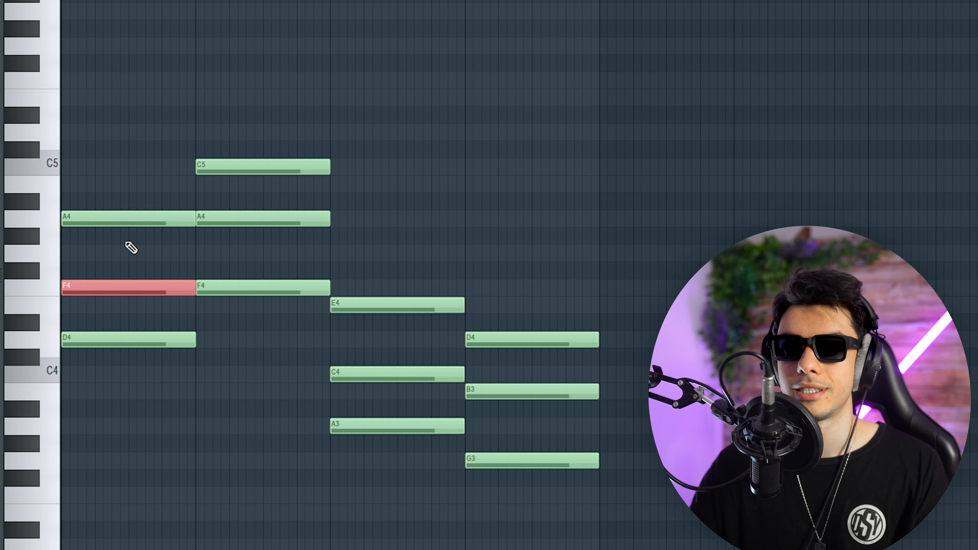
pyautogui.keyDown('ctrl'); pyautogui.click(186, 502); pyautogui.keyUp('ctrl')
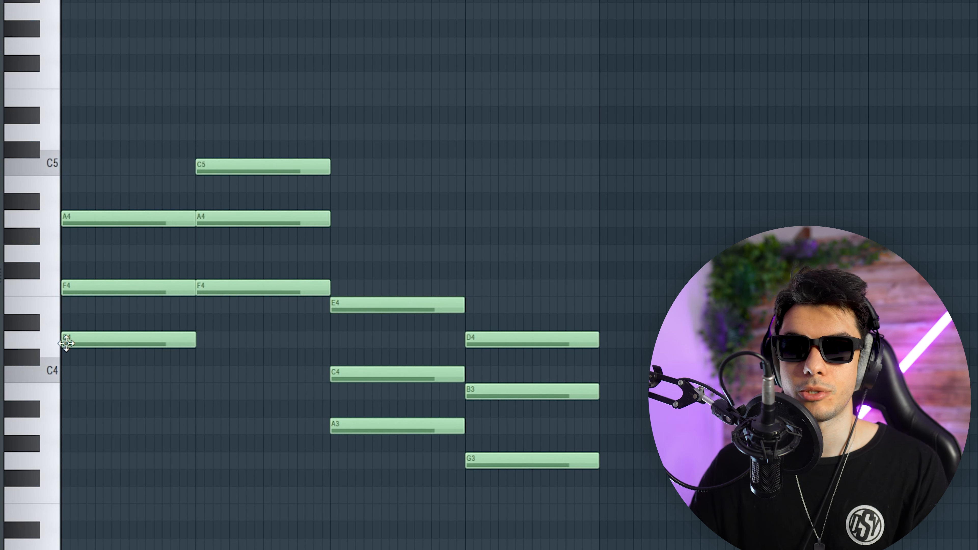
# Add full-bar E4 and G4 notes between the existing chord notes in the first bar
pyautogui.click(70, 309)
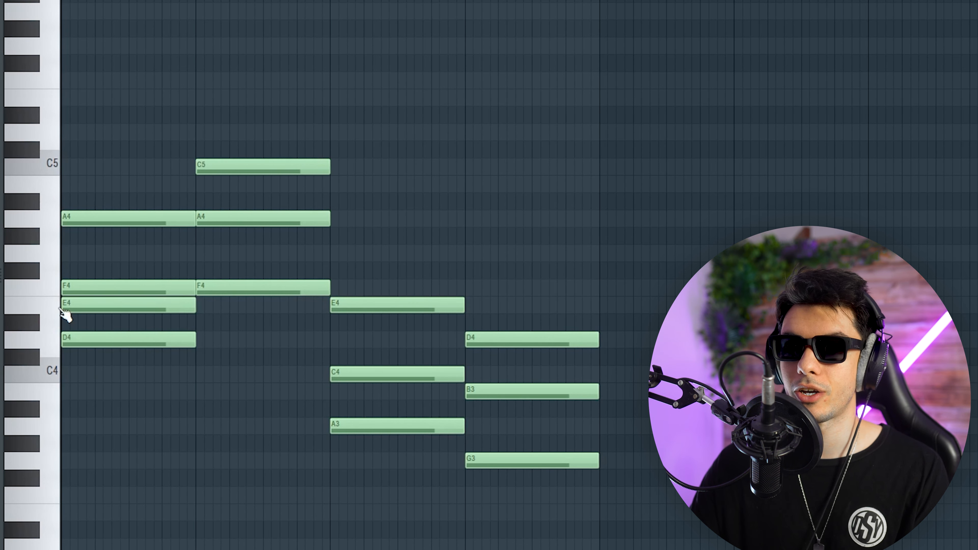
pyautogui.click(77, 254)
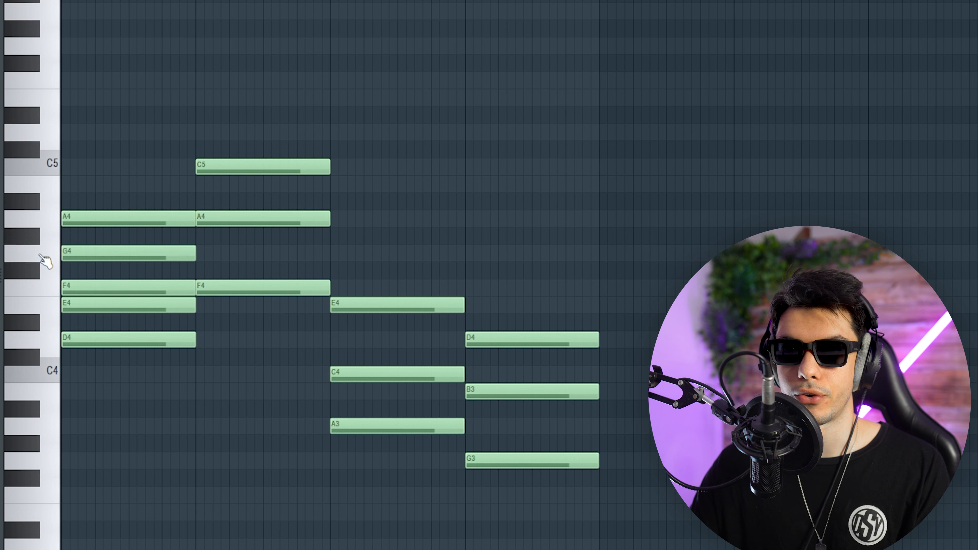
pyautogui.click(88, 216)
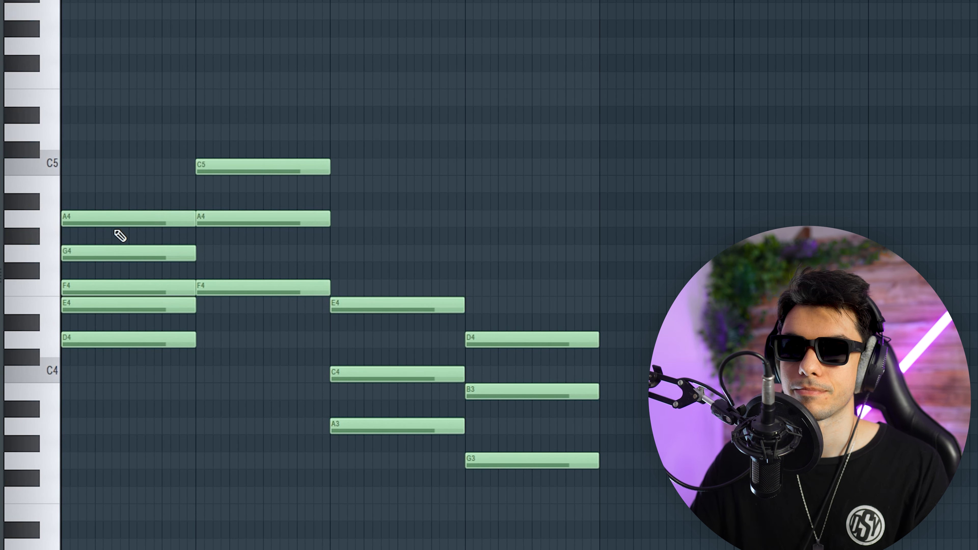
# Highlight the inserted G4 and E4 notes within the first bar's chord
pyautogui.moveTo(234, 253); pyautogui.dragTo(168, 247)
pyautogui.moveTo(233, 317); pyautogui.dragTo(65, 300)
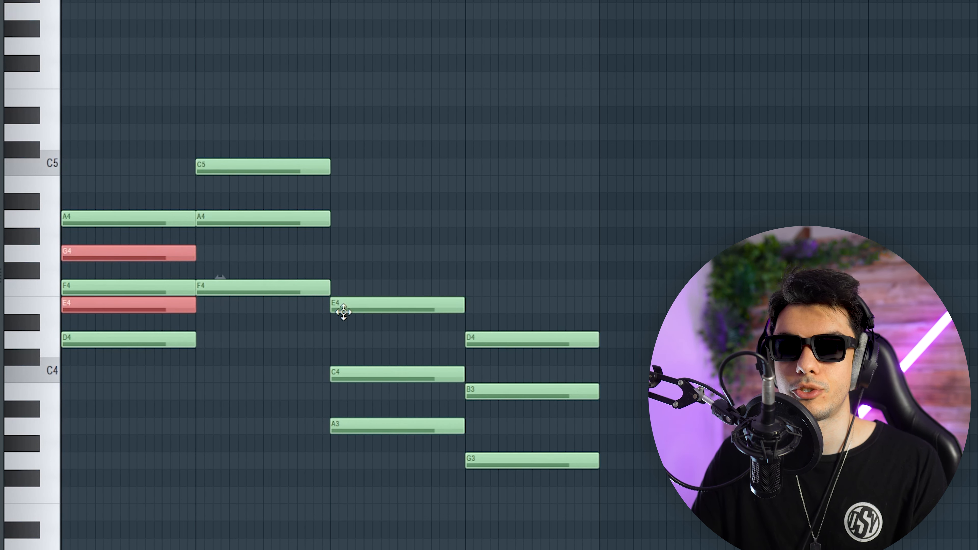
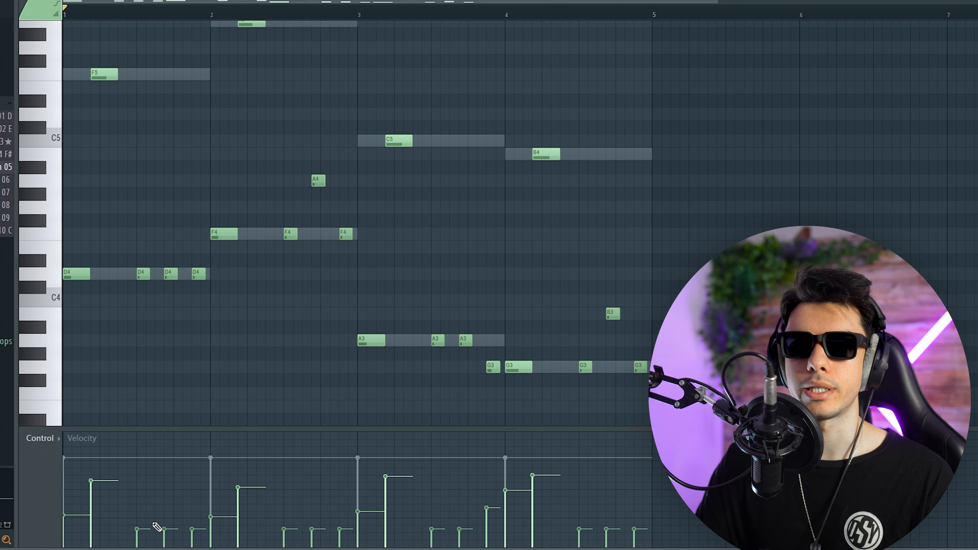
# Play the rhythmic pattern that splits each bar into low root notes and a higher chord note
pyautogui.scroll(3, 131, 503)
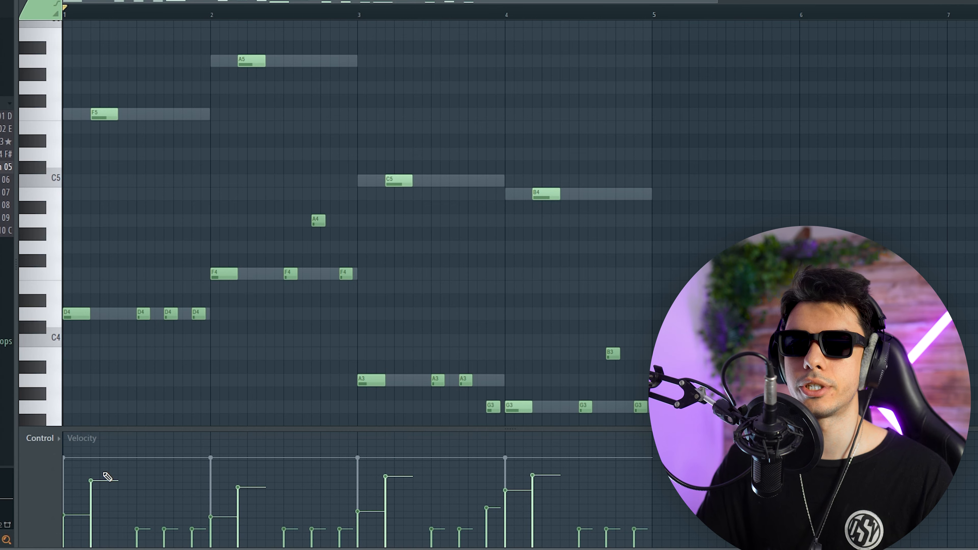
pyautogui.press('space')
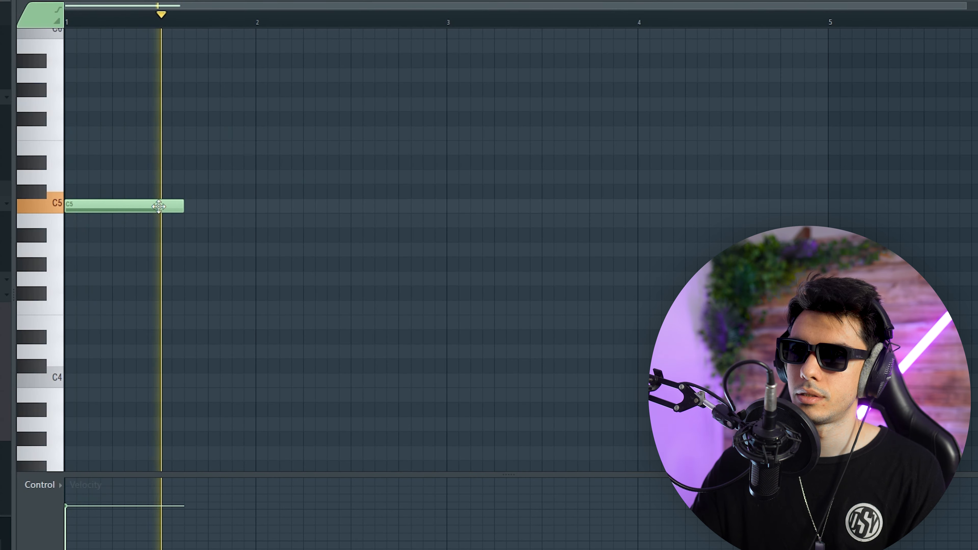
# Add melody notes A4, E4 and G4 at the starts of bars 2, 3 and 4, and play the melody
pyautogui.click(271, 279)
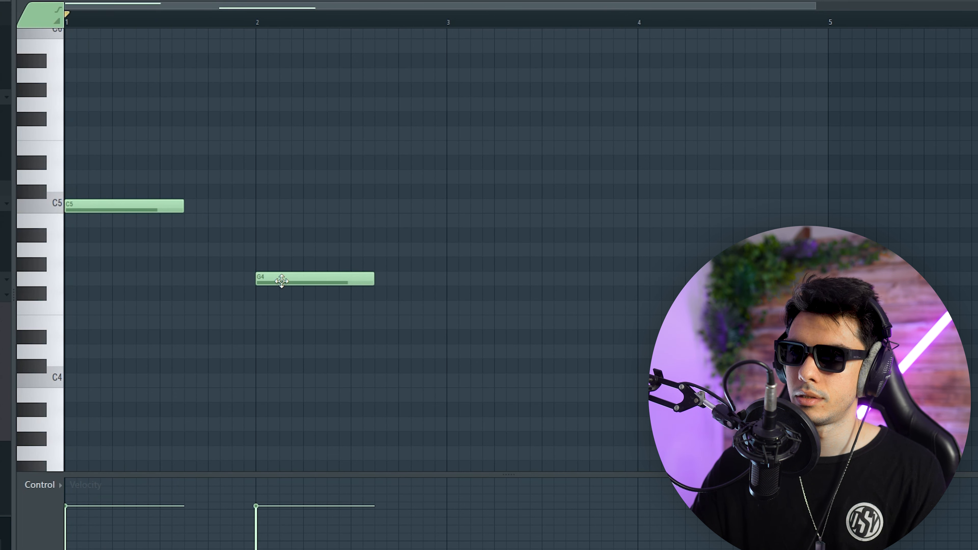
pyautogui.moveTo(279, 278); pyautogui.dragTo(281, 242)
pyautogui.press('space')
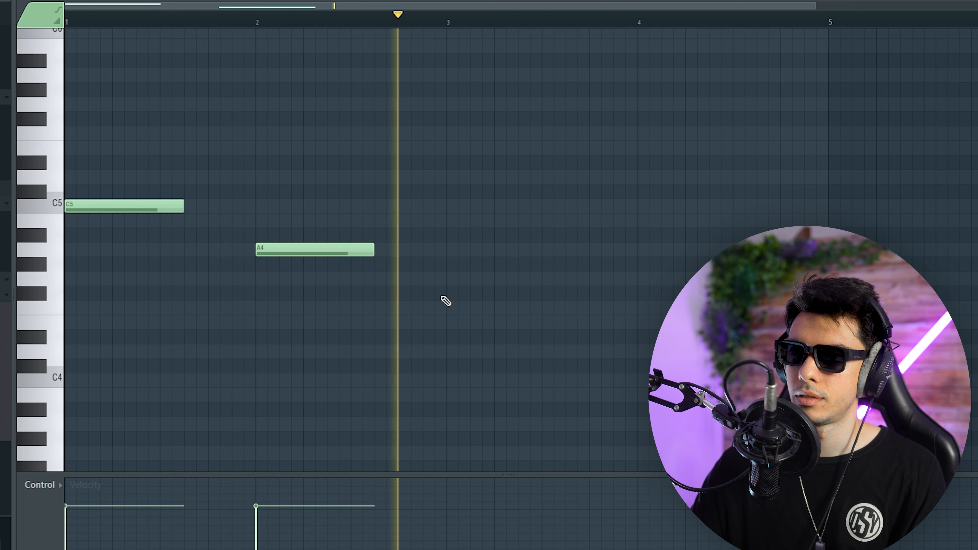
pyautogui.press('space')
pyautogui.click(491, 323)
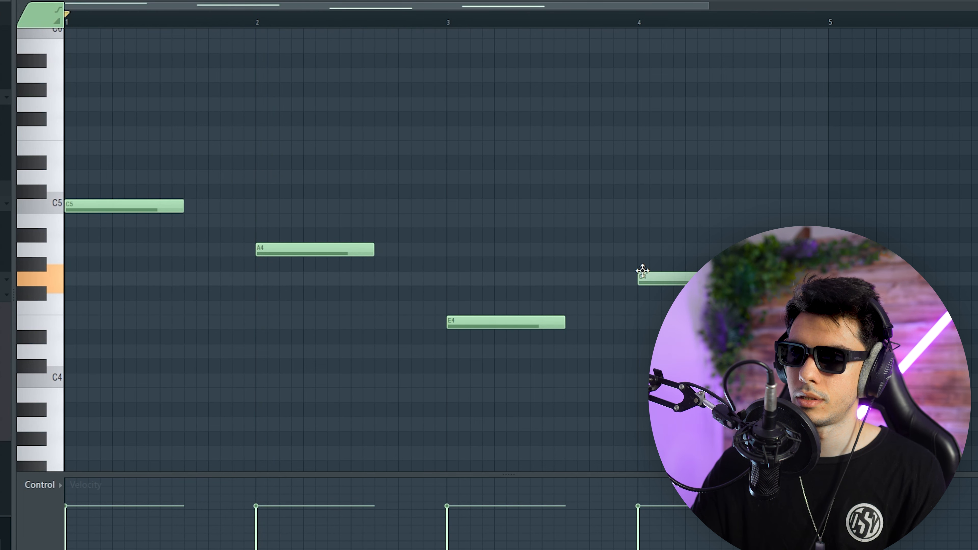
pyautogui.press('space')
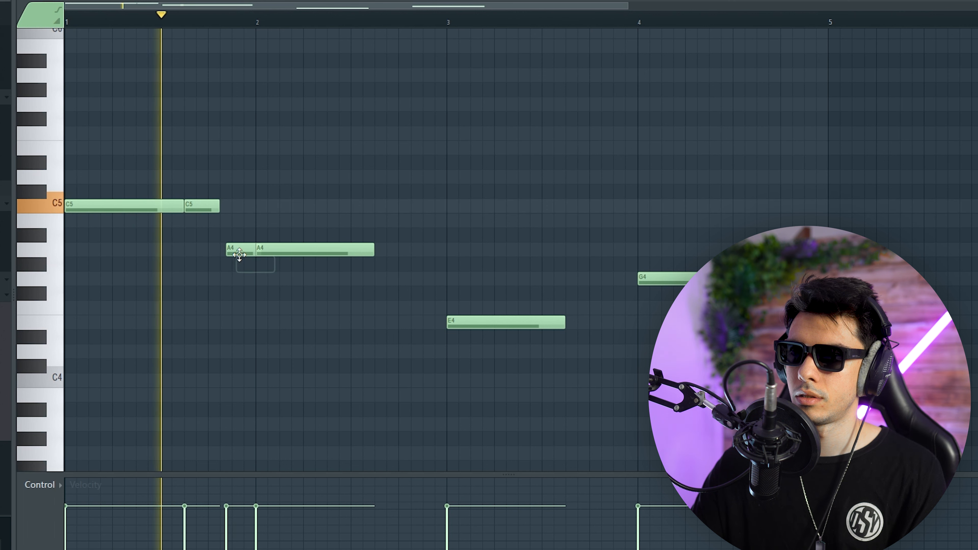
# Place the last short note of bar 1 on B4, directly before bar 2, and play the melody
pyautogui.moveTo(227, 250); pyautogui.dragTo(221, 250)
pyautogui.press('space')
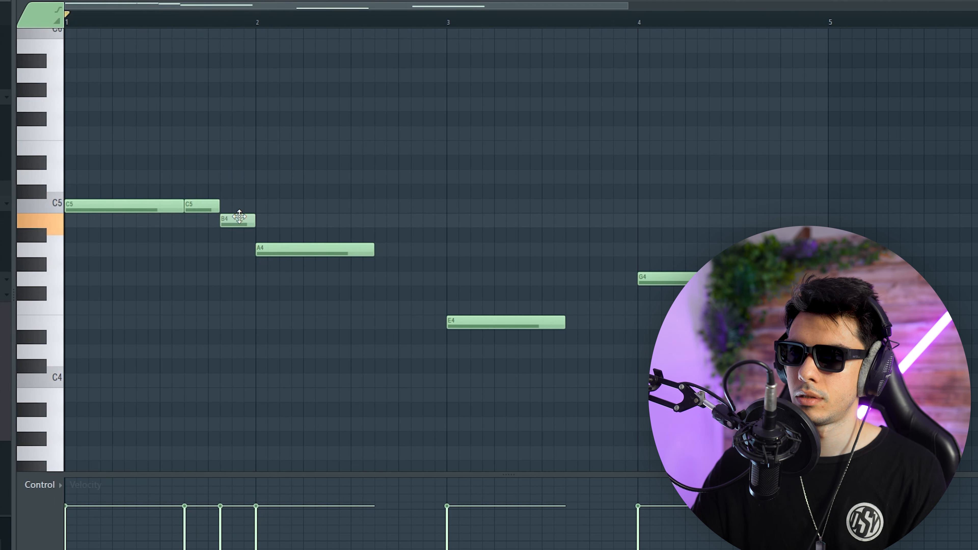
pyautogui.press('space')
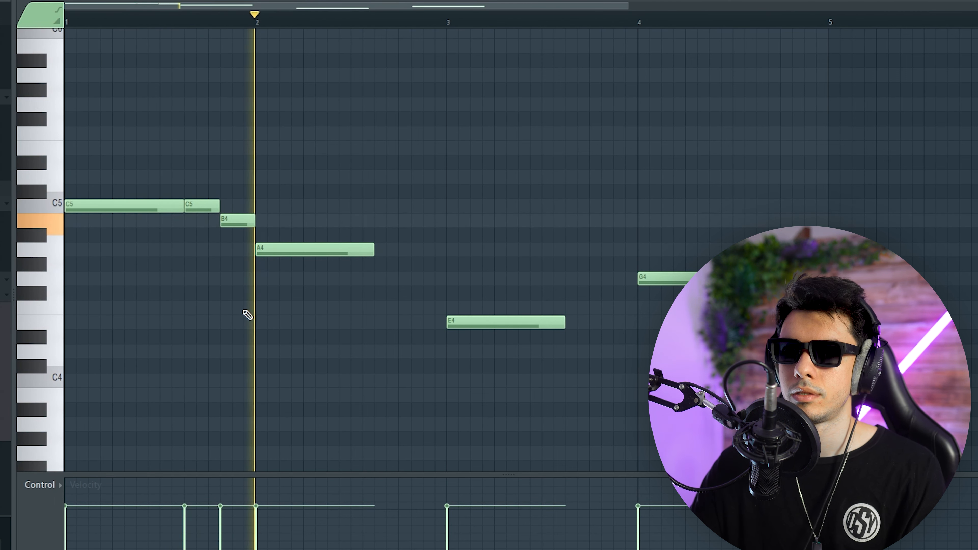
# Add short A4 and B4 notes to the end of bar 2 and play the melody
pyautogui.press('space')
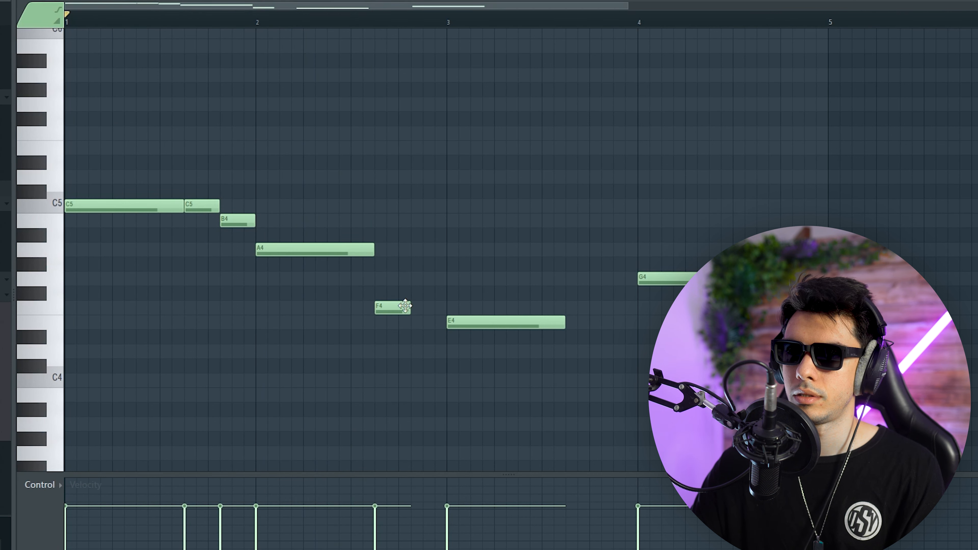
pyautogui.press('space')
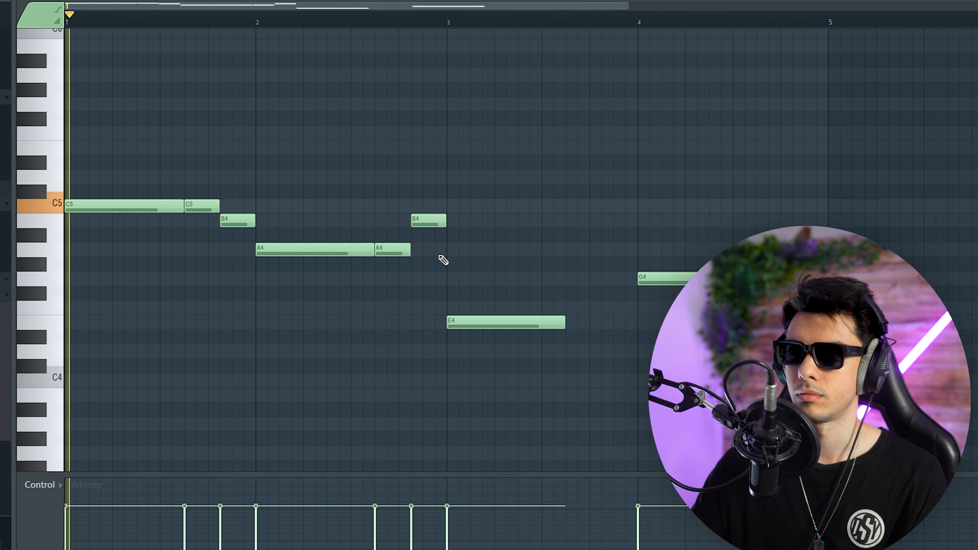
pyautogui.scroll(-2, 372, 270)
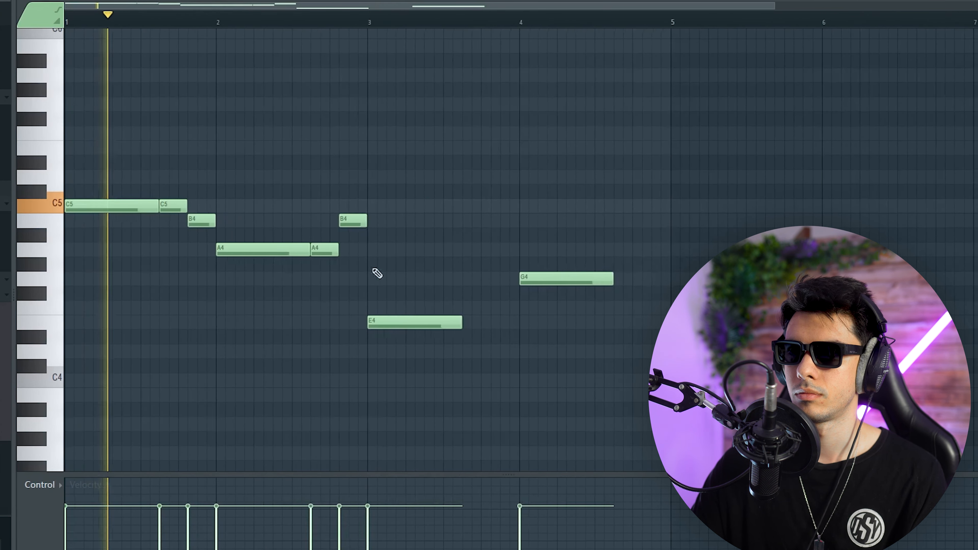
pyautogui.scroll(1, 470, 295)
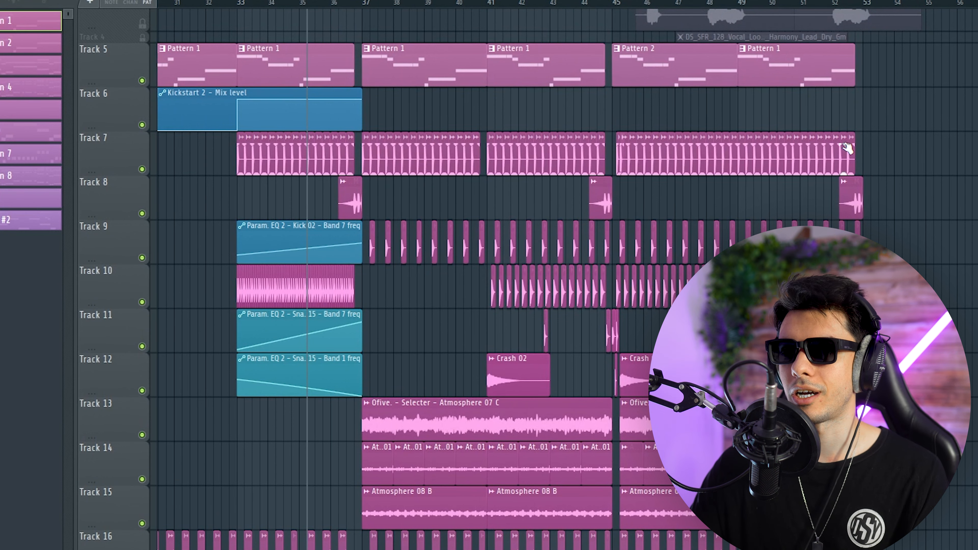
# Play the arrangement, unmute Track 16 alongside the atmosphere tracks, and look over the full track layout
pyautogui.press('space')
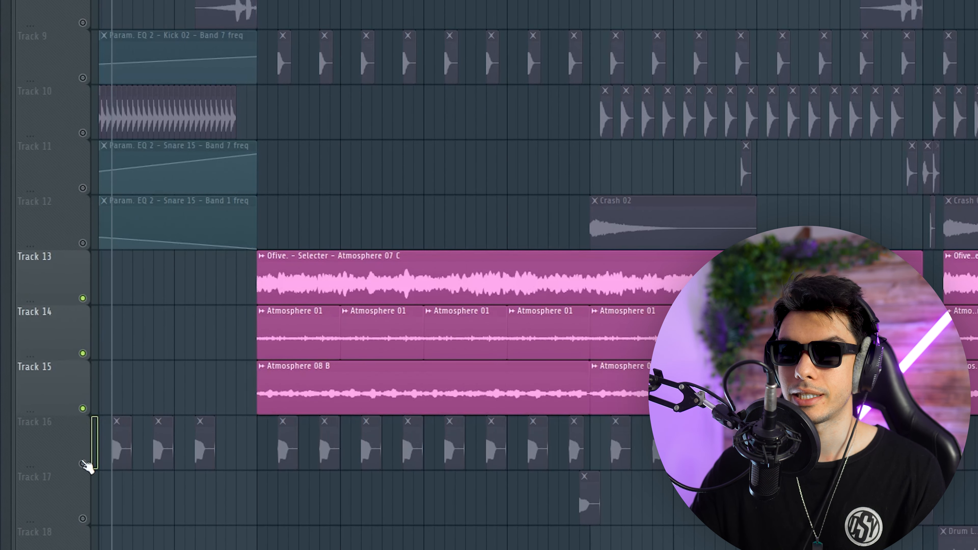
pyautogui.click(83, 464)
pyautogui.scroll(-1, 87, 466)
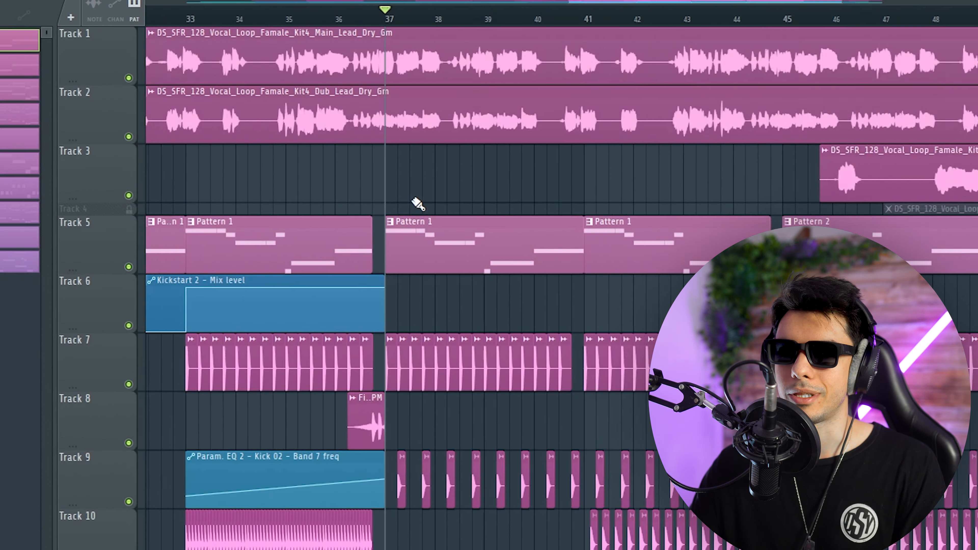
pyautogui.scroll(-4, 437, 246)
pyautogui.scroll(4, 382, 157)
pyautogui.scroll(-2, 389, 57)
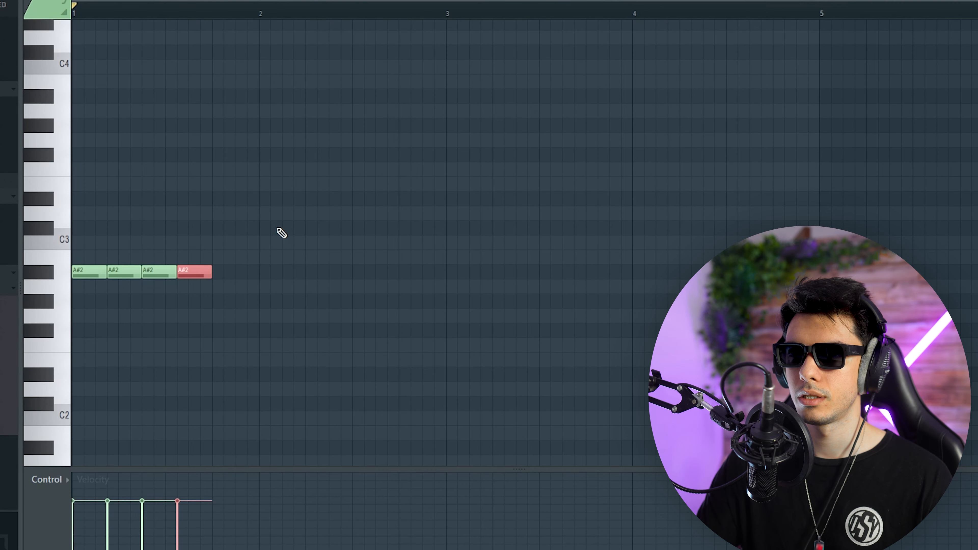
# Duplicate the short A#2 bass note until bars 1 and 2 are filled, and copy the block lower into bars 3 and 4
pyautogui.hotkey('ctrl', 'b')
pyautogui.hotkey('ctrl', 'b')
pyautogui.hotkey('ctrl', 'b')
pyautogui.hotkey('ctrl', 'b')
pyautogui.hotkey('ctrl', 'b')
pyautogui.hotkey('ctrl', 'b')
pyautogui.hotkey('ctrl', 'b')
pyautogui.press('space')
pyautogui.scroll(-2, 216, 236)
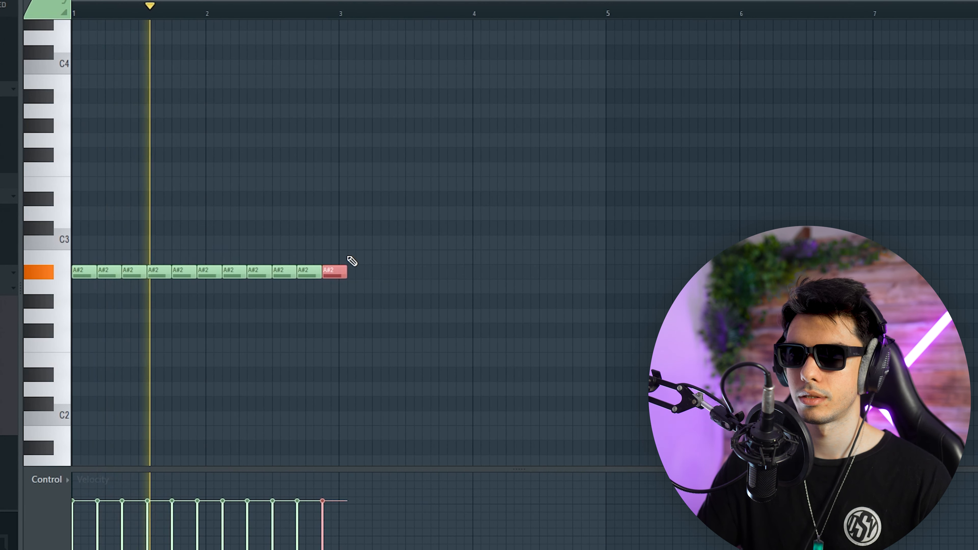
pyautogui.hotkey('ctrl', 'b')
pyautogui.hotkey('ctrl', 'b')
pyautogui.hotkey('ctrl', 'b')
pyautogui.hotkey('ctrl', 'b')
pyautogui.hotkey('ctrl', 'b')
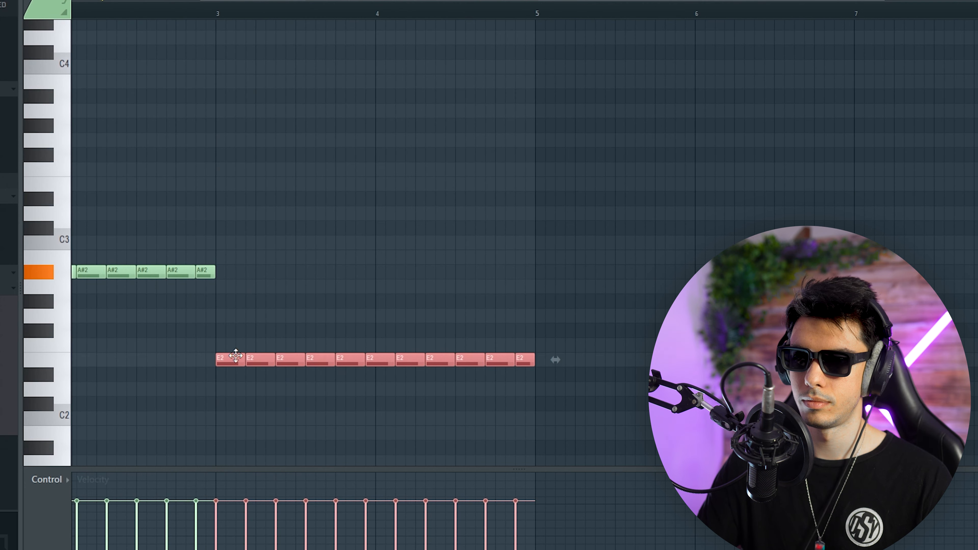
# Place the bars 3–4 bass block on F#2, copy it to bars 5–6 on D#2 and higher into bars 7–8, and play the result
pyautogui.moveTo(235, 356); pyautogui.dragTo(554, 364)
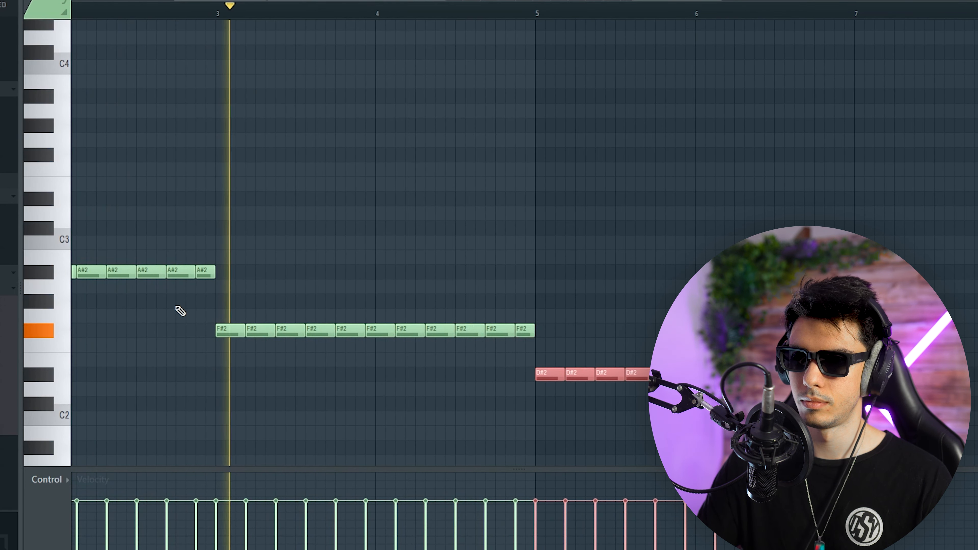
pyautogui.scroll(-2, 456, 359)
pyautogui.moveTo(411, 376); pyautogui.dragTo(610, 296)
pyautogui.keyDown('ctrl'); pyautogui.click(588, 291); pyautogui.keyUp('ctrl')
pyautogui.scroll(-1, 497, 276)
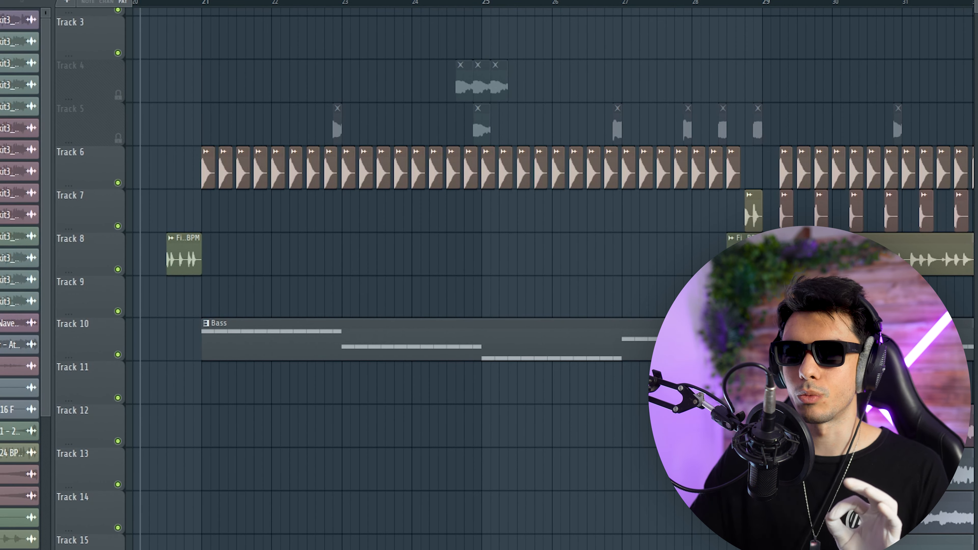
pyautogui.press('space')
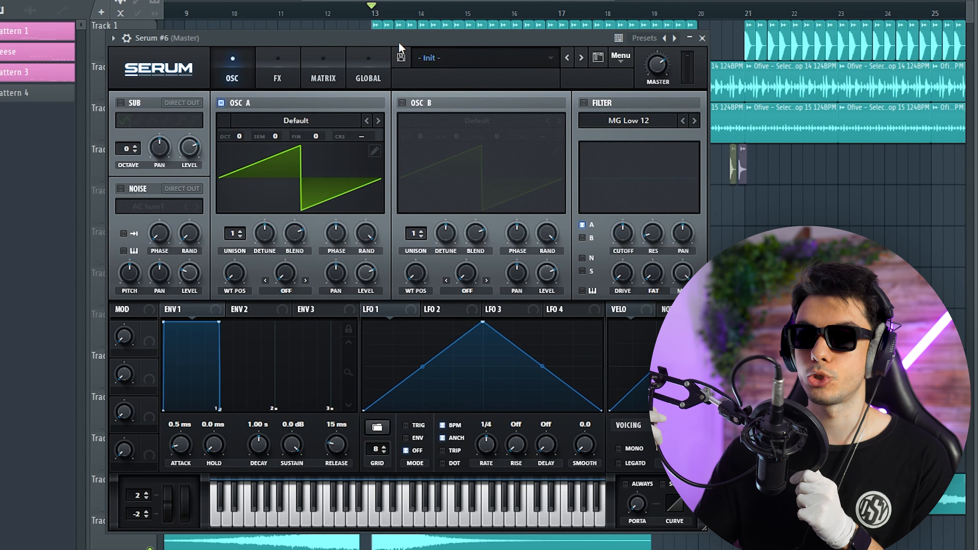
# Browse the Ofive - Selecter Vol. 2 lead presets in Serum and load LD - Slave
pyautogui.click(428, 58)
pyautogui.moveTo(447, 147)
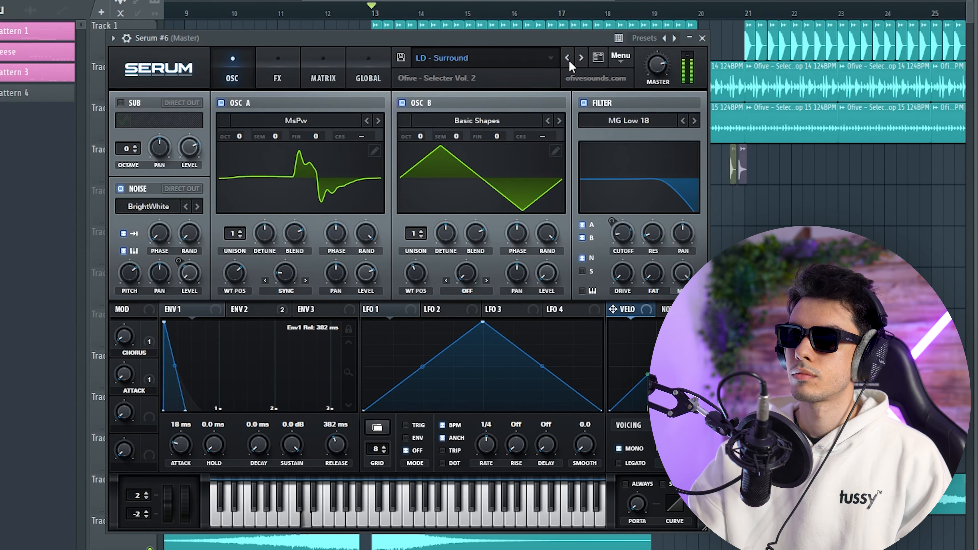
pyautogui.click(568, 59)
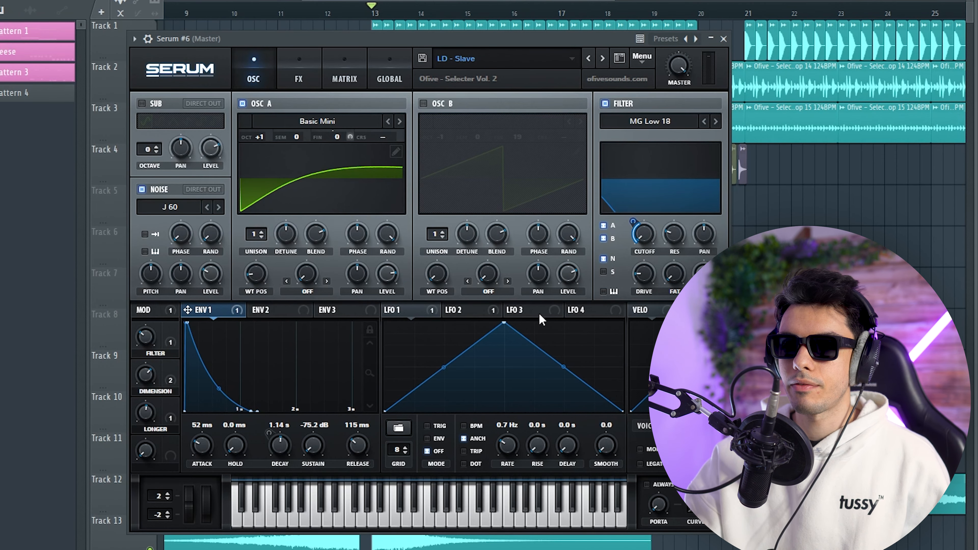
# Select LFO 3 and reshape its triangle into a falling curve with an added bend point in the first quarter
pyautogui.click(535, 308)
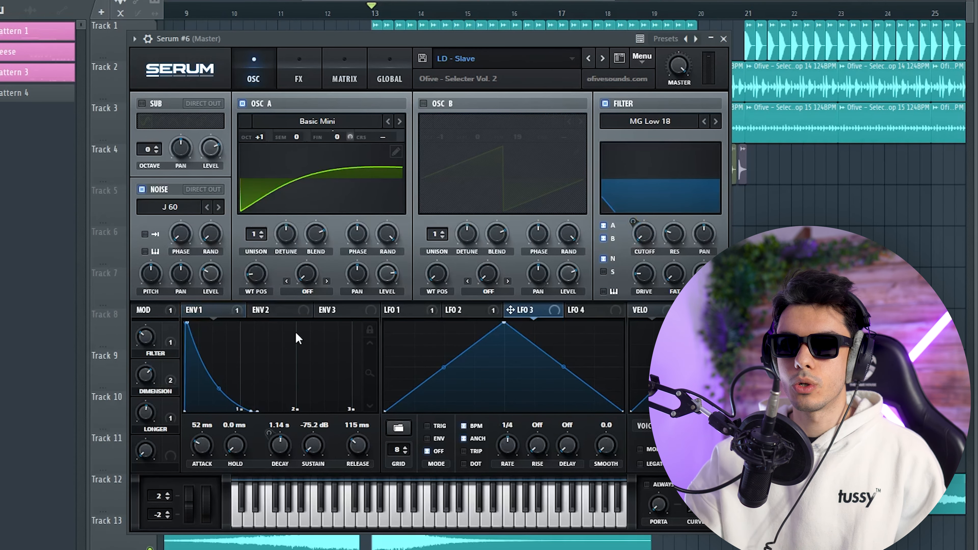
pyautogui.rightClick(187, 310)
pyautogui.click(256, 339)
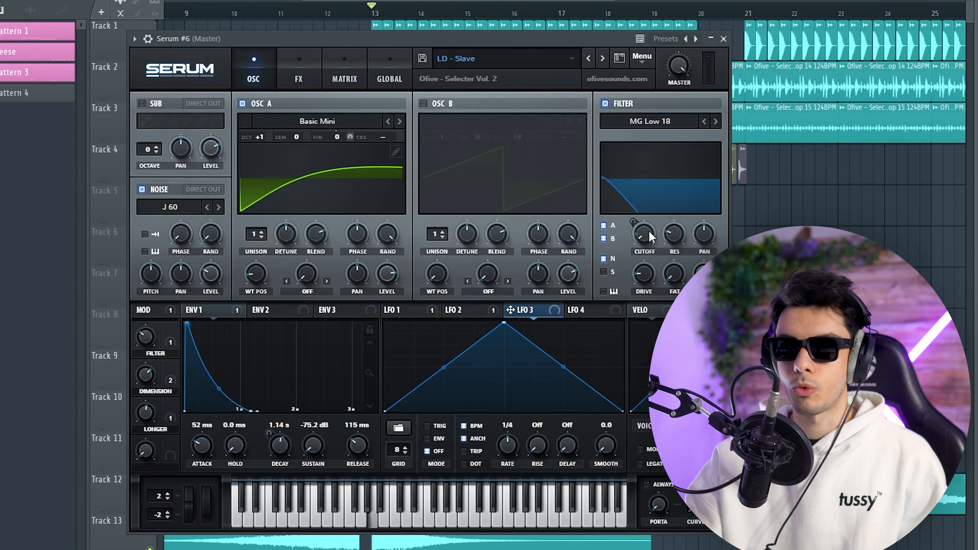
pyautogui.moveTo(505, 325); pyautogui.dragTo(351, 295)
pyautogui.doubleClick(452, 355)
pyautogui.moveTo(452, 356)
pyautogui.mouseDown()
pyautogui.moveTo(444, 375)
pyautogui.moveTo(441, 365)
pyautogui.mouseUp()
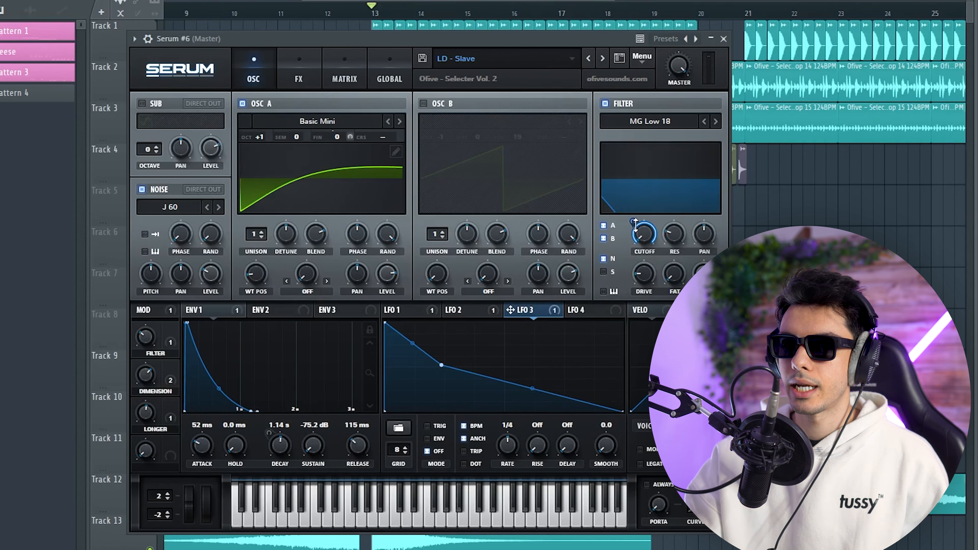
# Adjust LFO 3's modulation depth on the filter cutoff and shift the curve's bend point slightly later
pyautogui.moveTo(637, 227); pyautogui.dragTo(629, 249)
pyautogui.rightClick(633, 223)
pyautogui.click(419, 423)
pyautogui.moveTo(441, 365); pyautogui.dragTo(454, 368)
pyautogui.moveTo(622, 411); pyautogui.dragTo(615, 423)
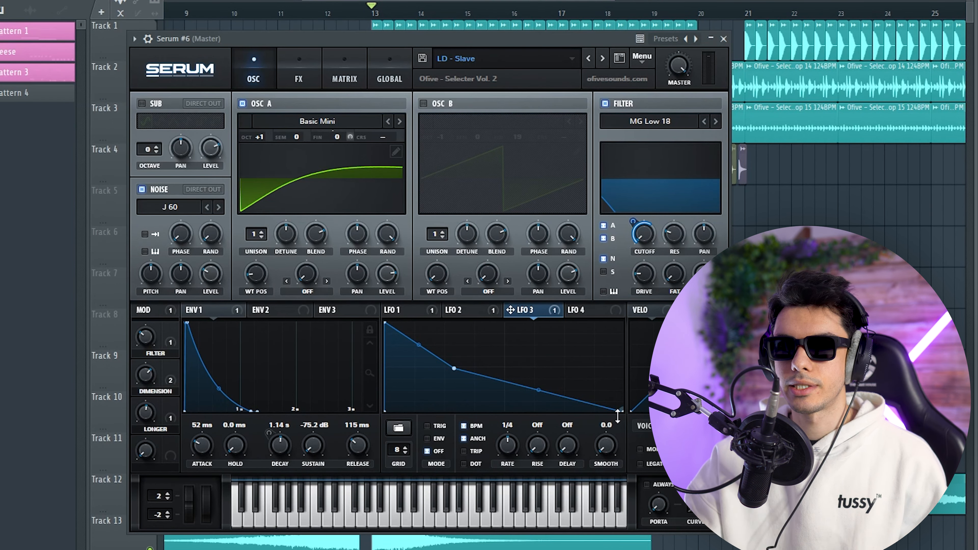
# Lower ENV 1's sustain to -oo dB and raise LFO 3's end point to about half height, with the bend point later and slightly higher
pyautogui.moveTo(314, 454); pyautogui.dragTo(314, 465)
pyautogui.moveTo(623, 411); pyautogui.dragTo(625, 369)
pyautogui.moveTo(456, 369); pyautogui.dragTo(478, 361)
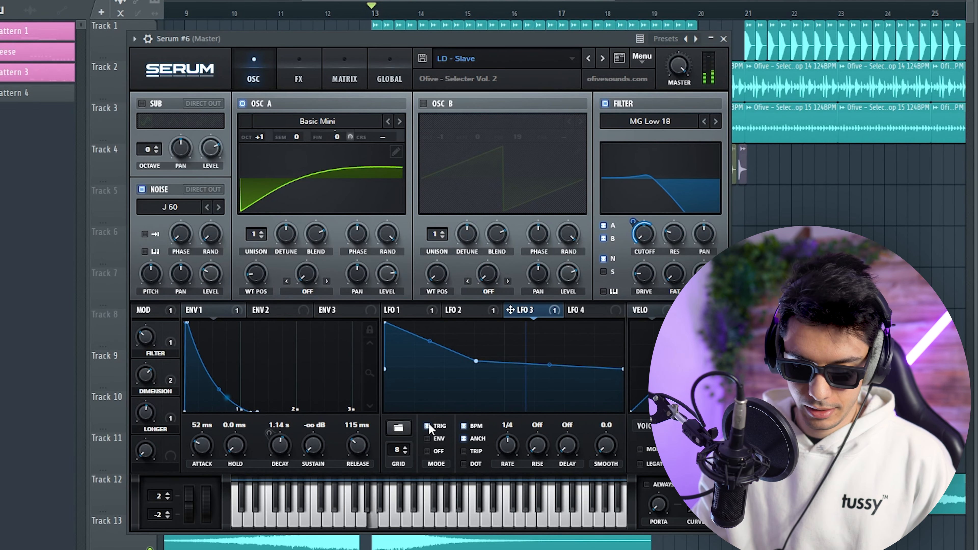
# Run LFO 3 in TRIG mode with BPM sync off and set its rate to 4.3 Hz
pyautogui.click(464, 426)
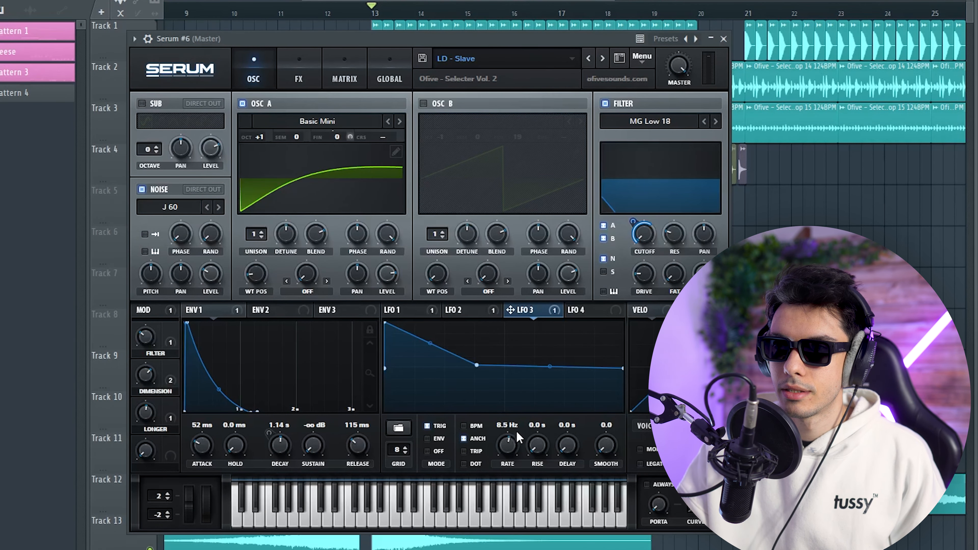
pyautogui.moveTo(518, 438); pyautogui.dragTo(526, 421)
pyautogui.moveTo(515, 459); pyautogui.dragTo(522, 443)
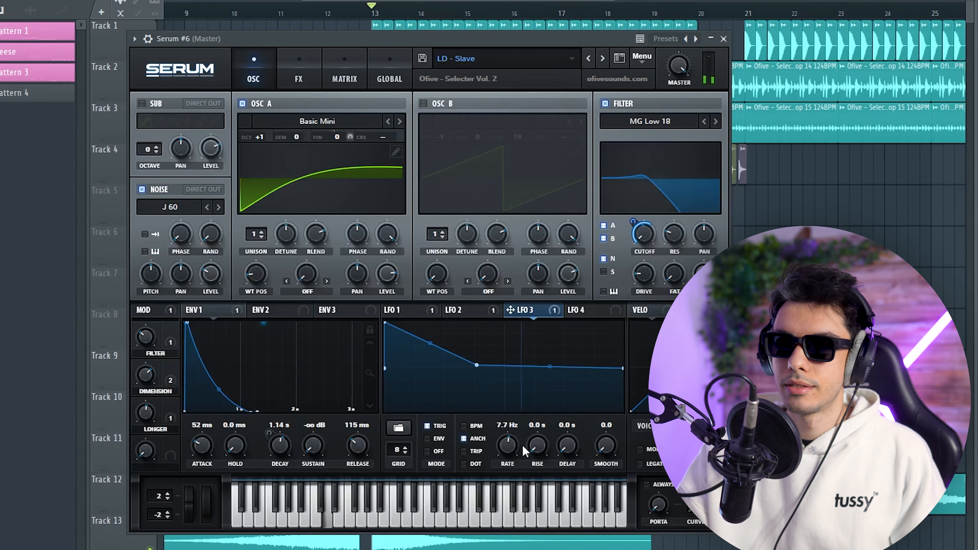
pyautogui.moveTo(506, 441); pyautogui.dragTo(506, 442)
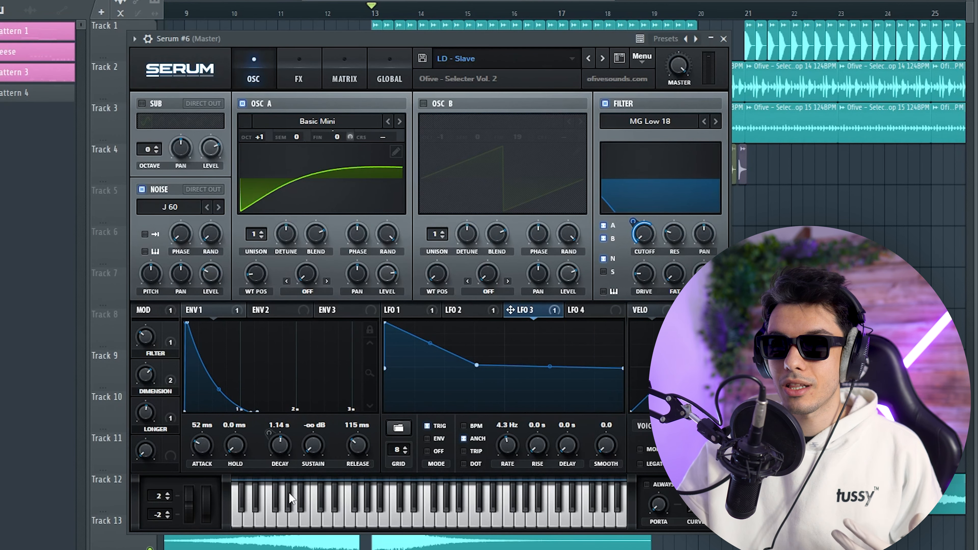
# Raise ENV 1's sustain and increase LFO 3's rate
pyautogui.moveTo(311, 453); pyautogui.dragTo(346, 357)
pyautogui.moveTo(509, 449); pyautogui.dragTo(531, 439)
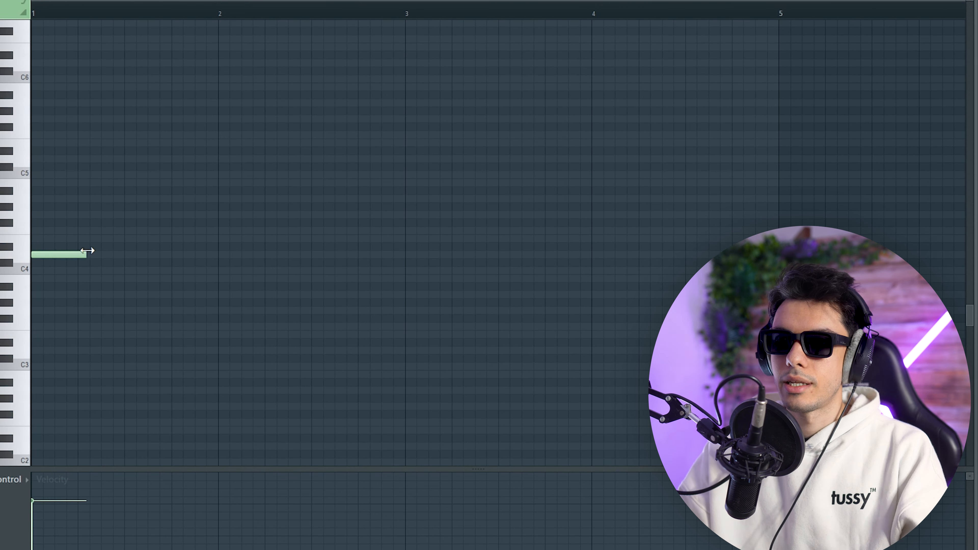
# Build a four-bar progression of full-bar note pairs D4–F5, C4–E5, A3–C5 and G3–B4, and bring up the channel rack
pyautogui.moveTo(83, 251); pyautogui.dragTo(218, 248)
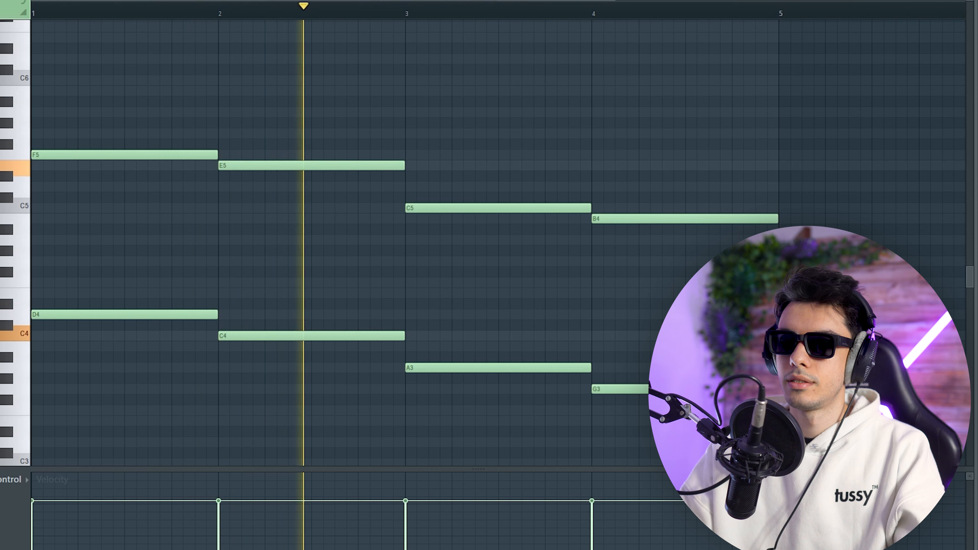
pyautogui.press('F6')
pyautogui.press('F6')
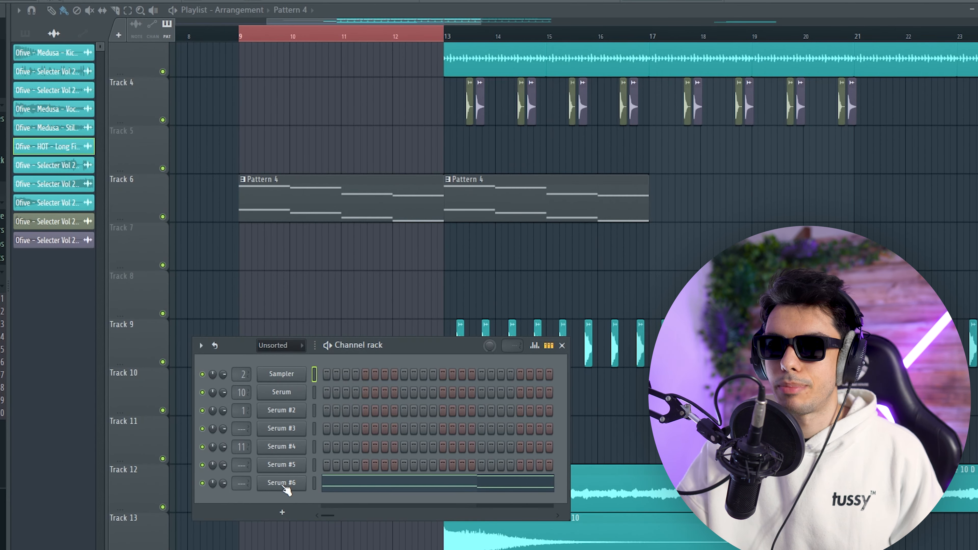
# Raise Serum #6's LFO 3 rate to 15.9 Hz and automate it on Track 7 with a falling and rising curve over bars 9–12
pyautogui.click(285, 487)
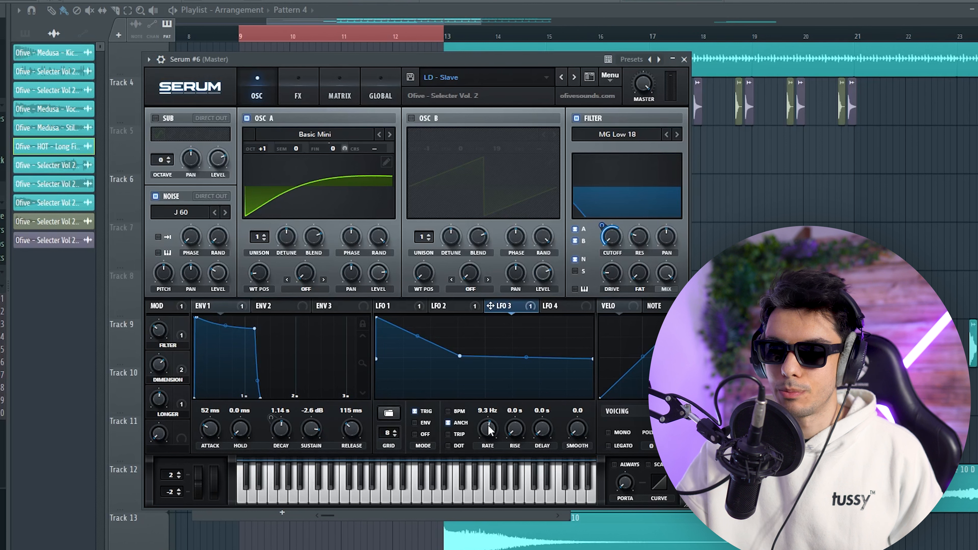
pyautogui.moveTo(490, 432); pyautogui.dragTo(501, 429)
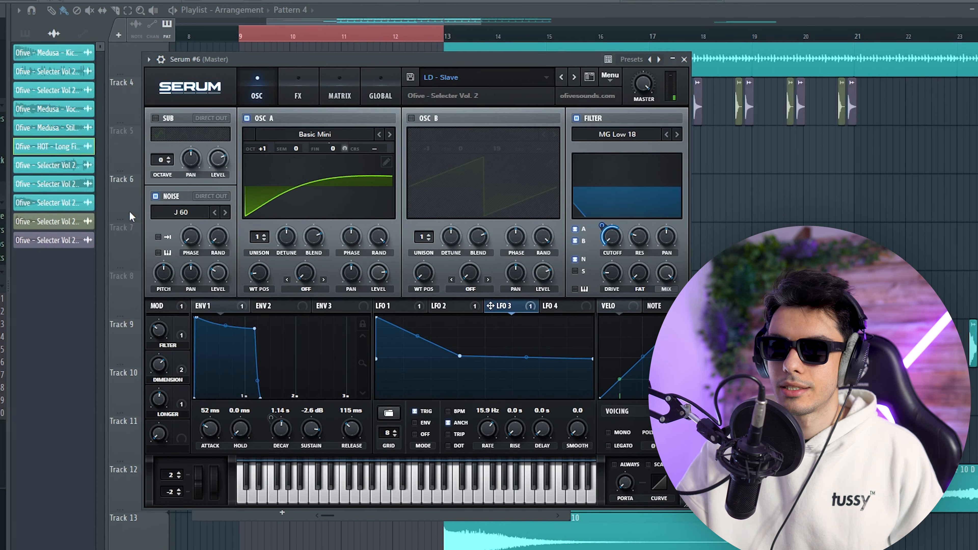
pyautogui.click(1, 0)
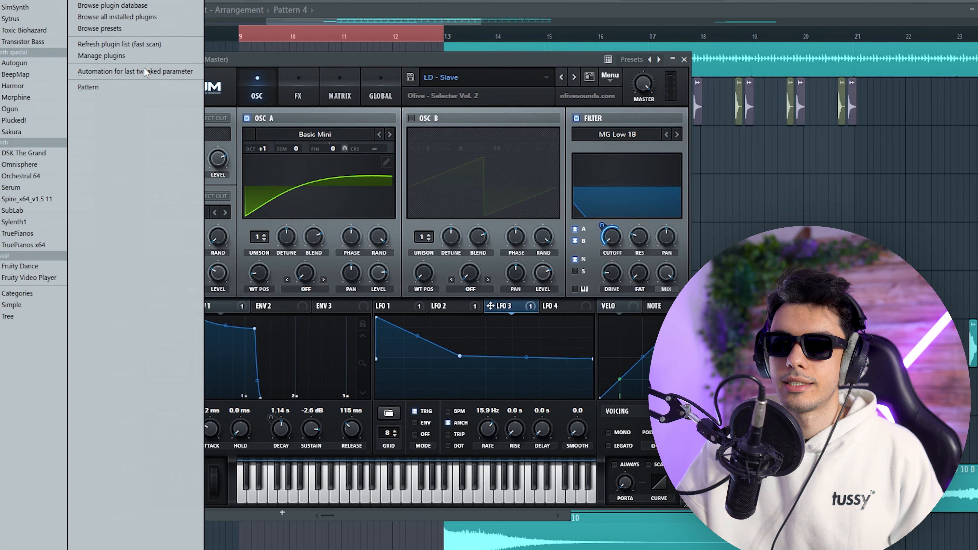
pyautogui.click(137, 72)
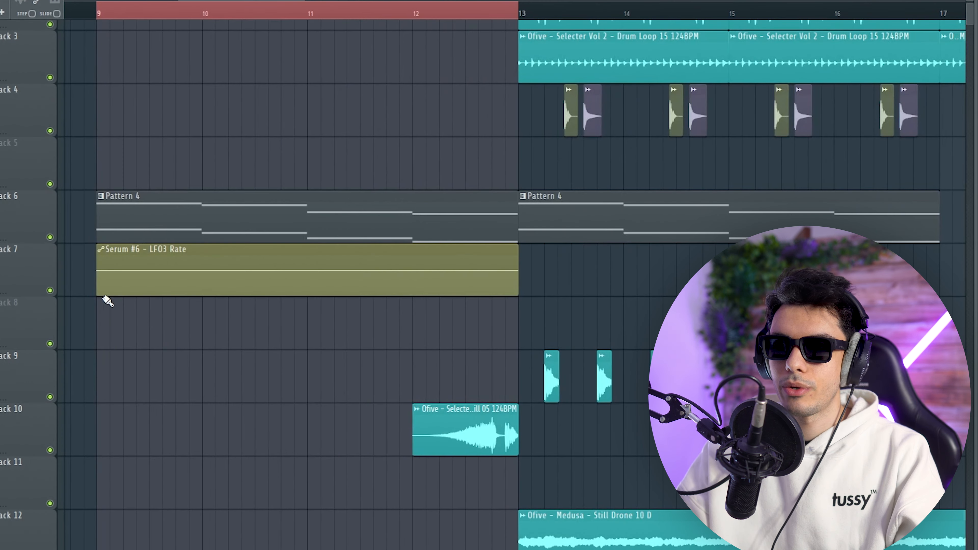
pyautogui.moveTo(31, 296); pyautogui.dragTo(31, 321)
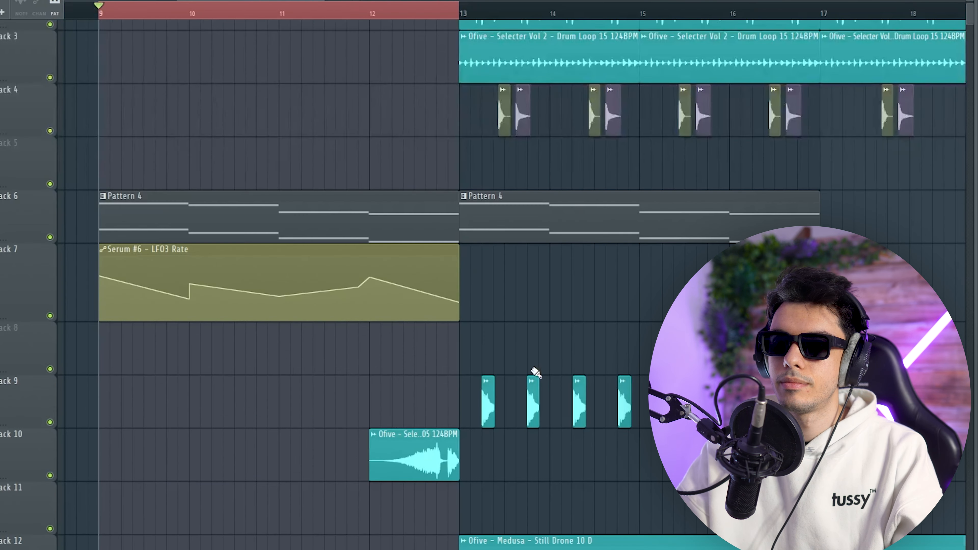
pyautogui.press('space')
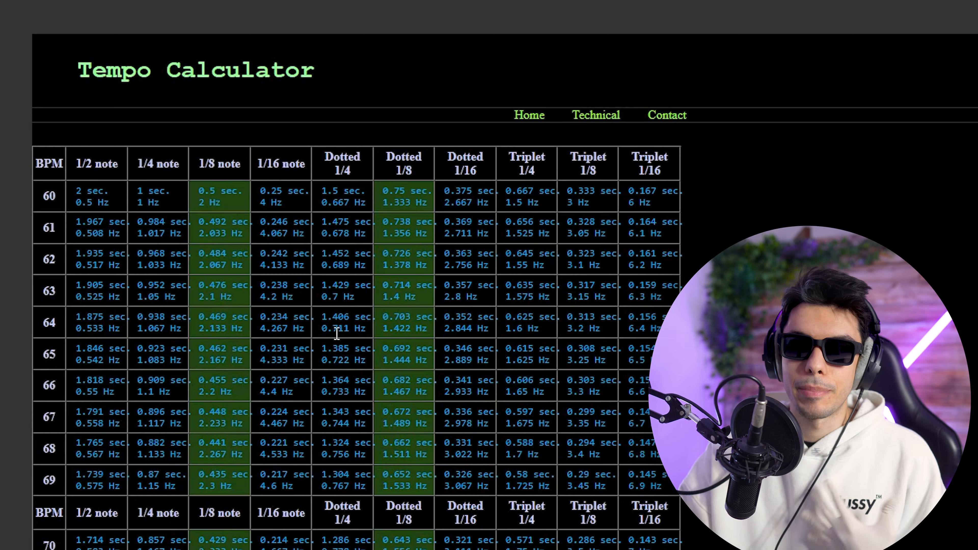
# Look up the 124 BPM note rates in Hz in the Tempo Calculator and compare them with the end of the LFO 3 rate automation
pyautogui.scroll(-5, 350, 266)
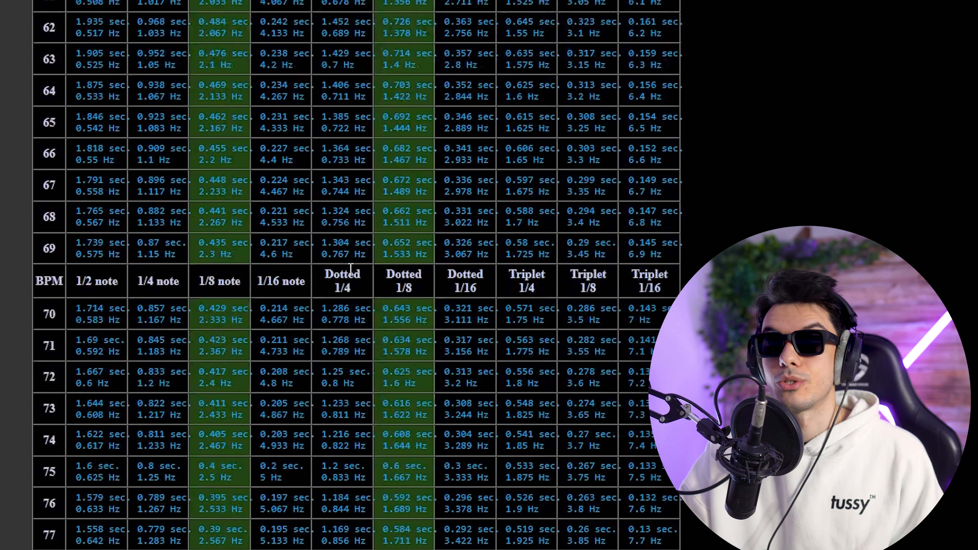
pyautogui.scroll(-20, 35, 422)
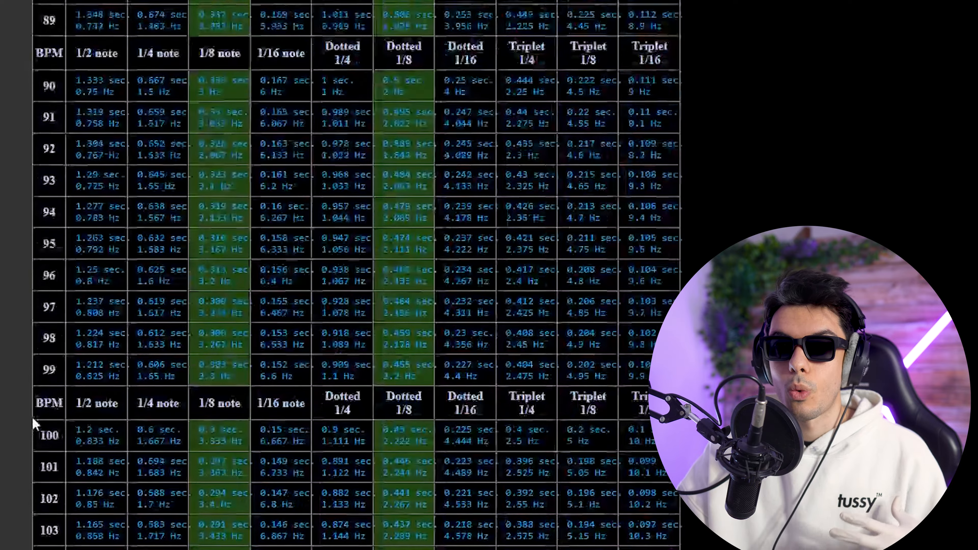
pyautogui.scroll(-10, 35, 422)
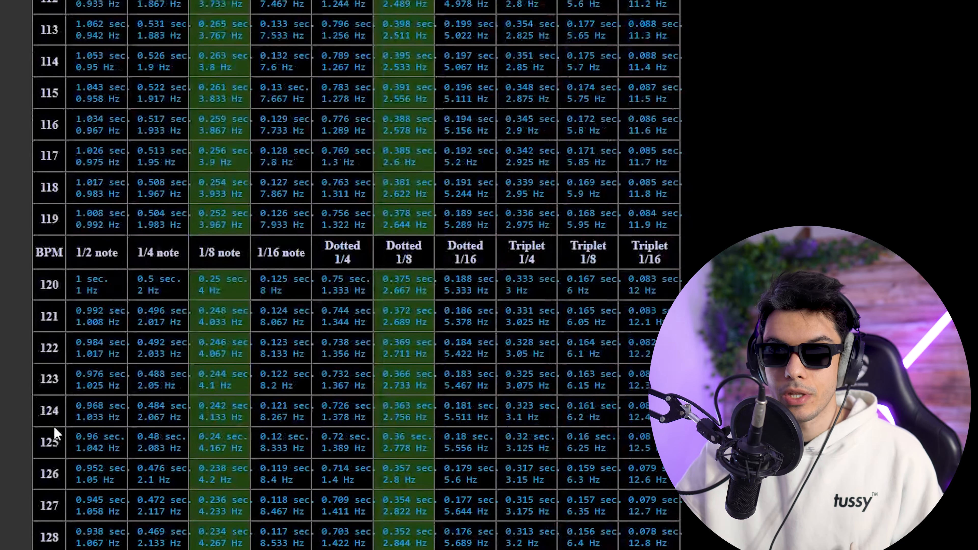
pyautogui.moveTo(343, 423); pyautogui.dragTo(689, 545)
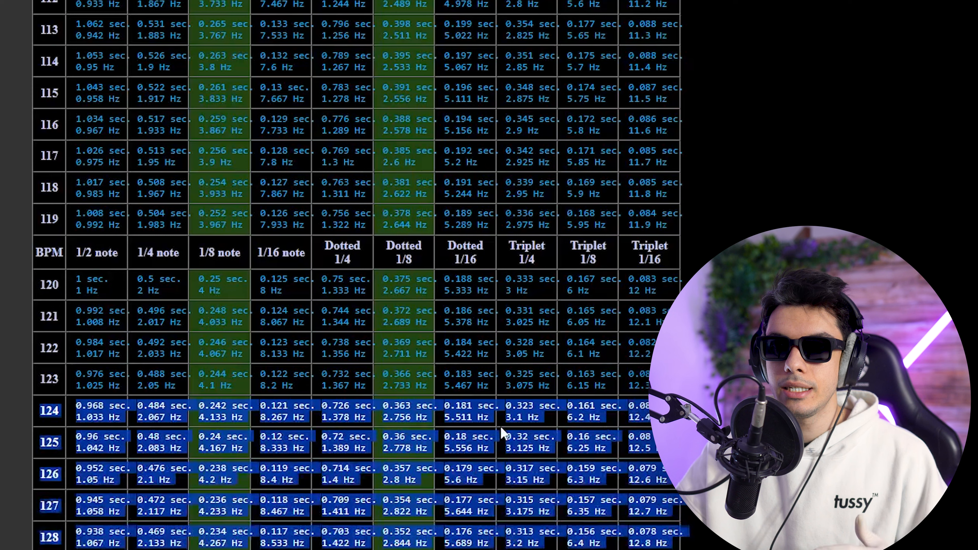
pyautogui.click(503, 434)
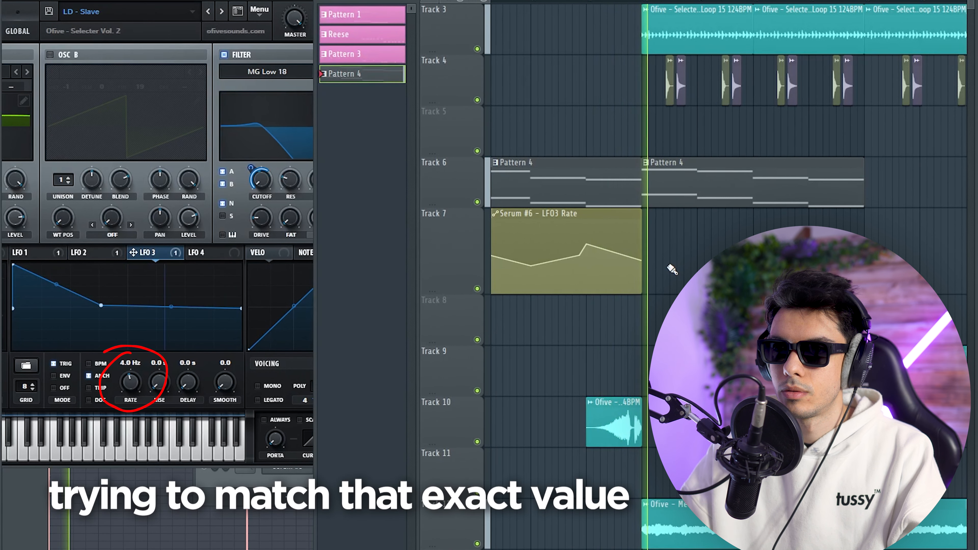
pyautogui.scroll(5, 654, 268)
pyautogui.scroll(2, 657, 272)
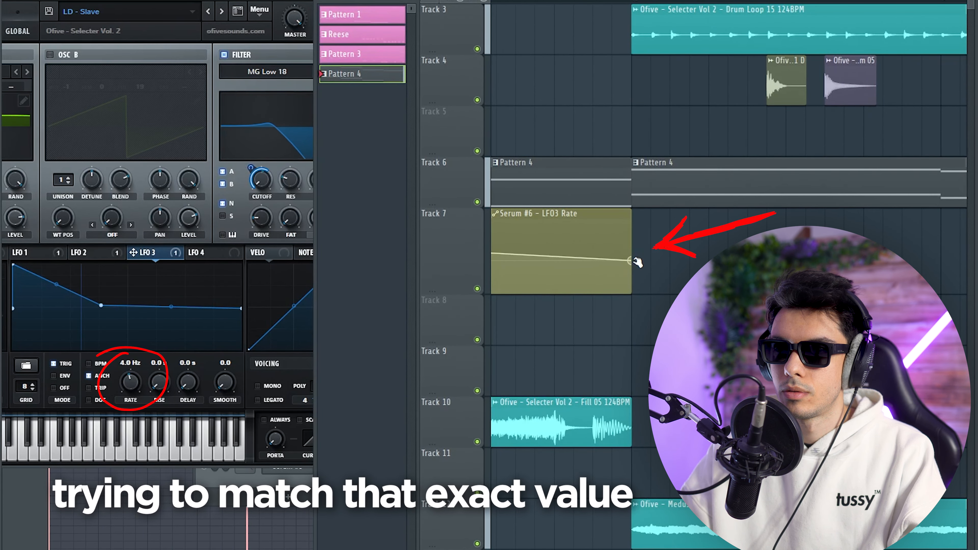
pyautogui.scroll(-3, 635, 266)
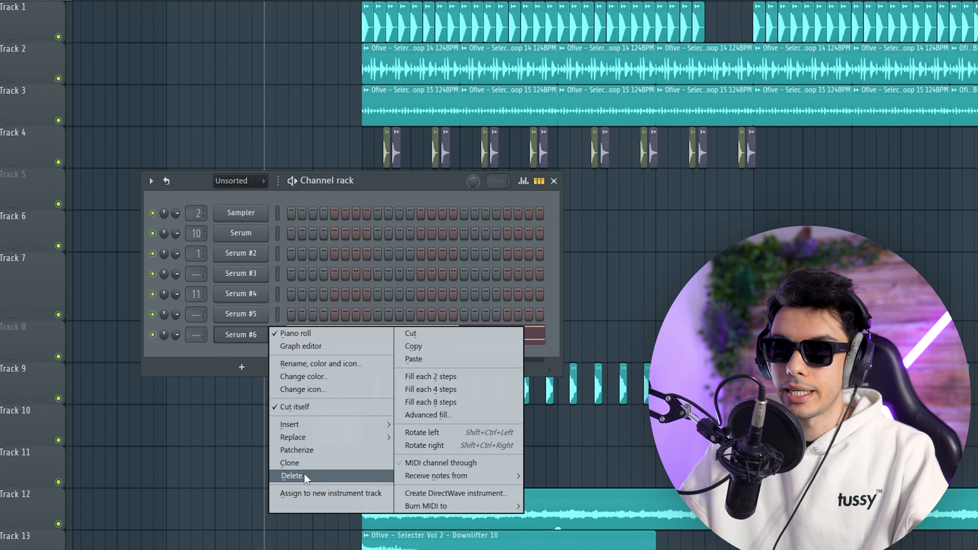
# Clone the Serum #6 channel, paste the chord notes into the clone and turn on BPM sync for its LFO 3
pyautogui.click(302, 464)
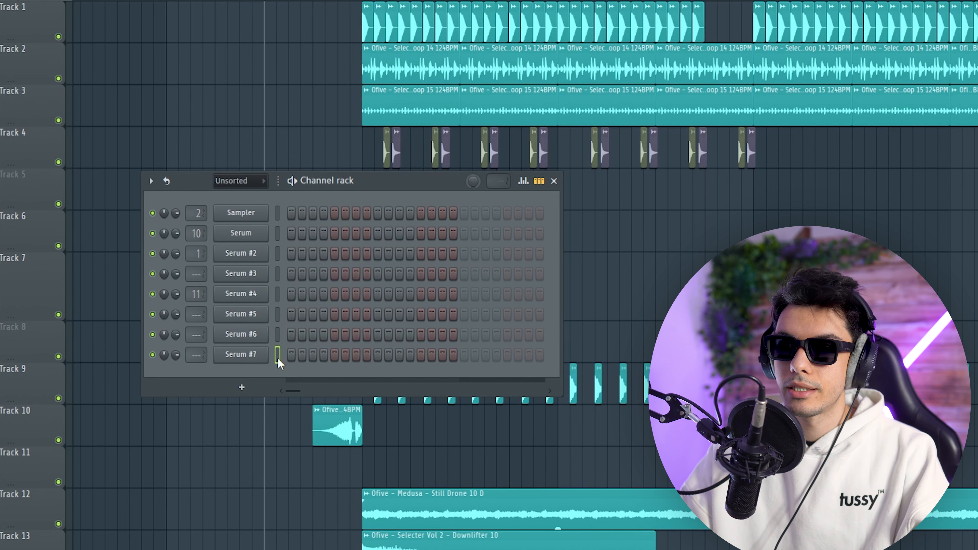
pyautogui.hotkey('ctrl', 'v')
pyautogui.press('F6')
pyautogui.rightClick(395, 250)
pyautogui.click(377, 248)
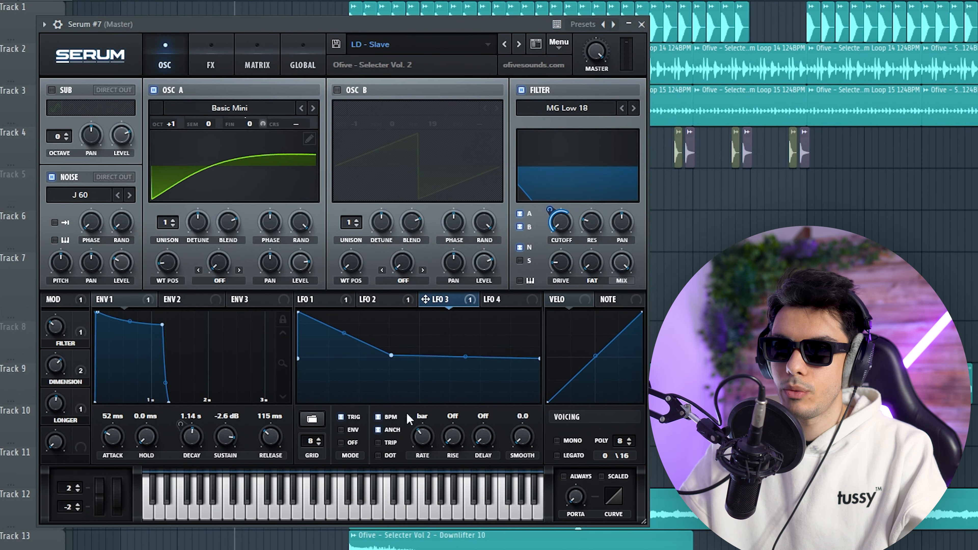
# Route Serum #6 to mixer track 12 with ValhallaRoom at 16.1% mix and Kickstart 2 synced at 1/4
pyautogui.click(324, 303)
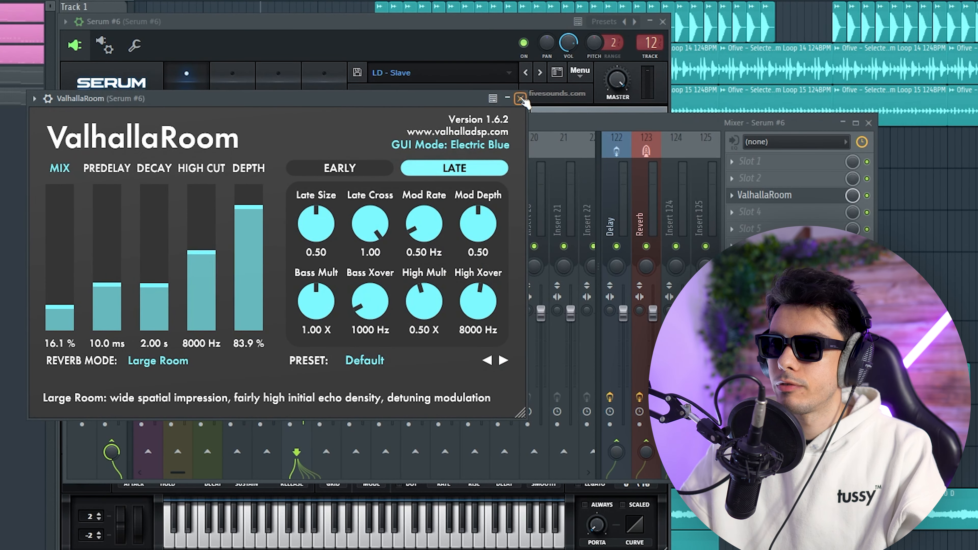
pyautogui.click(520, 98)
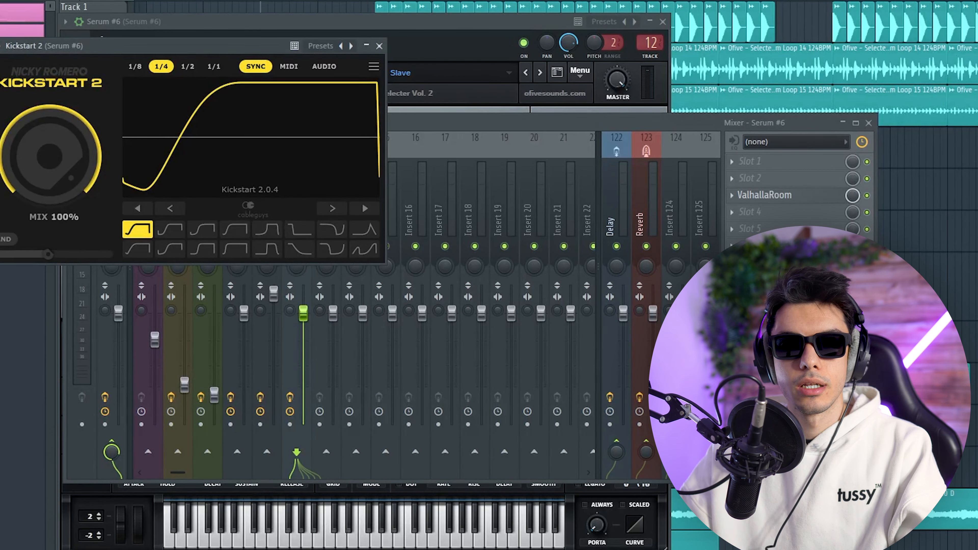
pyautogui.press('Escape')
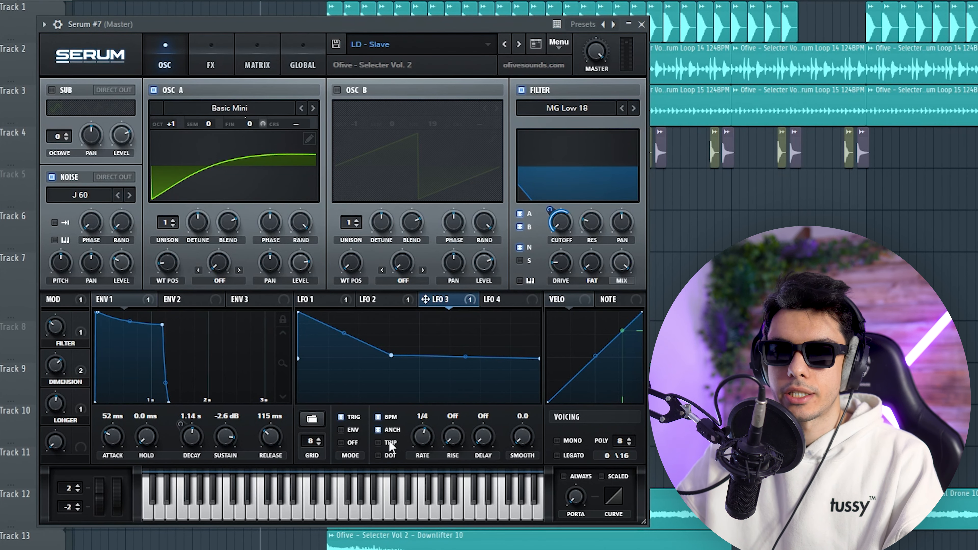
# Enable dotted and triplet rates for Serum #7's LFO 3, try several synced rates and set it to 1/16
pyautogui.click(378, 456)
pyautogui.click(378, 443)
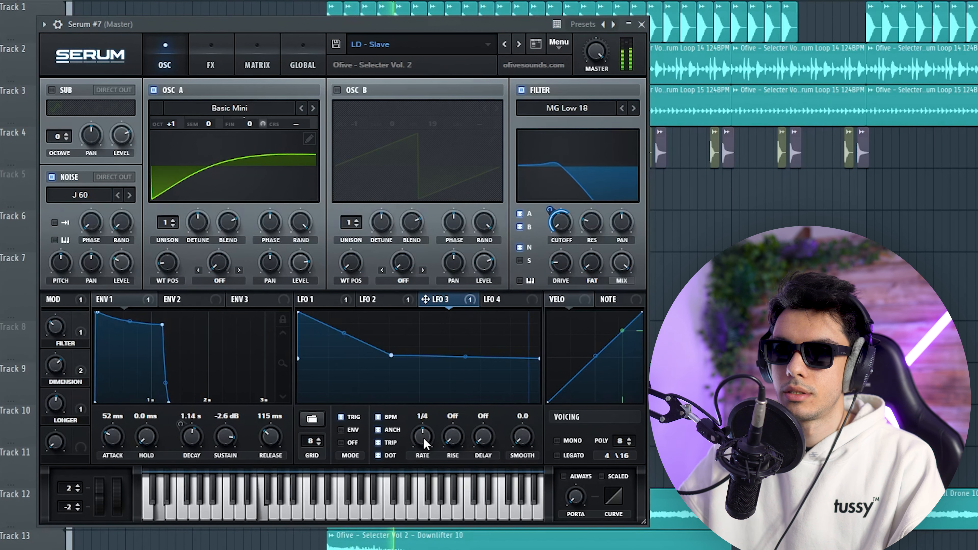
pyautogui.moveTo(425, 440); pyautogui.dragTo(426, 436)
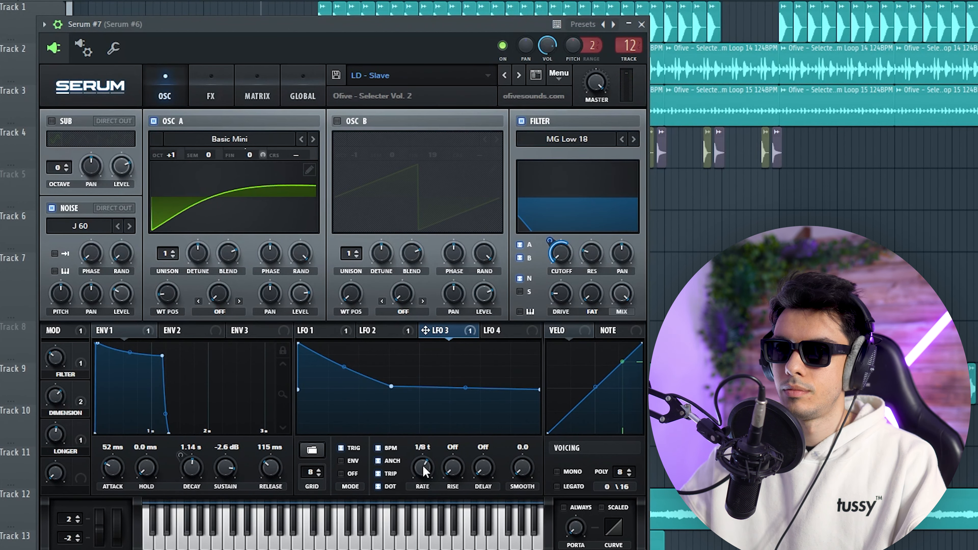
pyautogui.moveTo(425, 465); pyautogui.dragTo(425, 463)
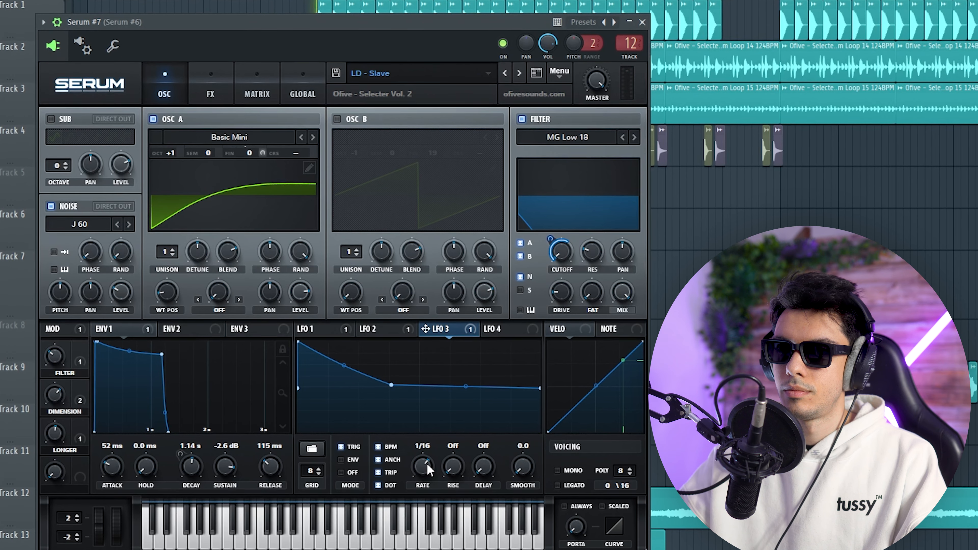
pyautogui.moveTo(423, 469); pyautogui.dragTo(420, 467)
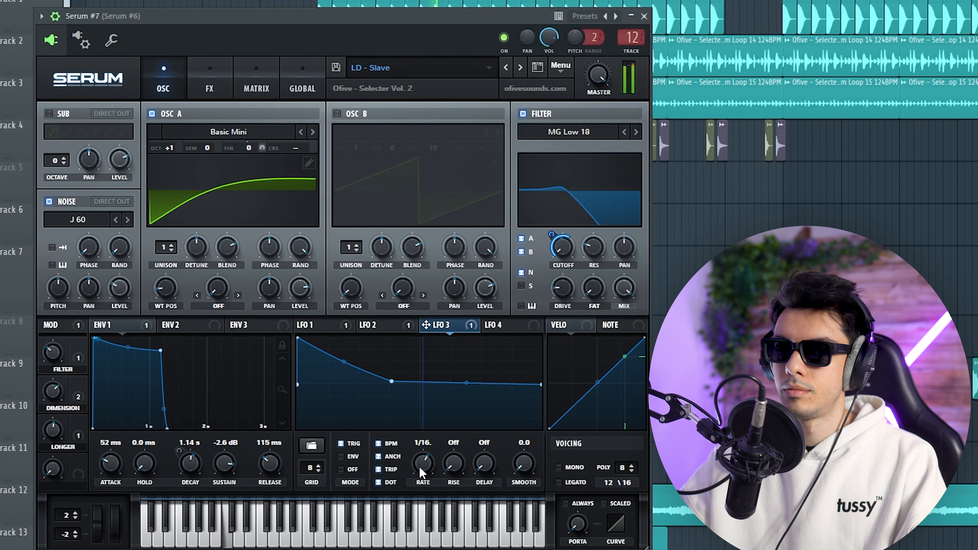
pyautogui.moveTo(425, 458); pyautogui.dragTo(425, 456)
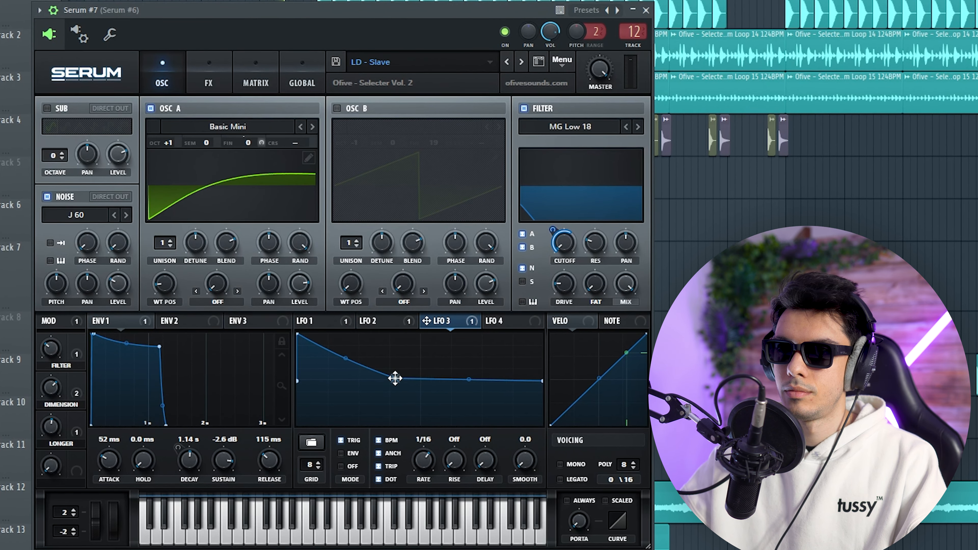
# Reshape Serum #7's LFO 3 so the bend point sits about halfway along the curve, and close the synth
pyautogui.moveTo(467, 380); pyautogui.dragTo(467, 398)
pyautogui.moveTo(543, 380)
pyautogui.mouseDown()
pyautogui.moveTo(542, 420)
pyautogui.moveTo(543, 400)
pyautogui.mouseUp()
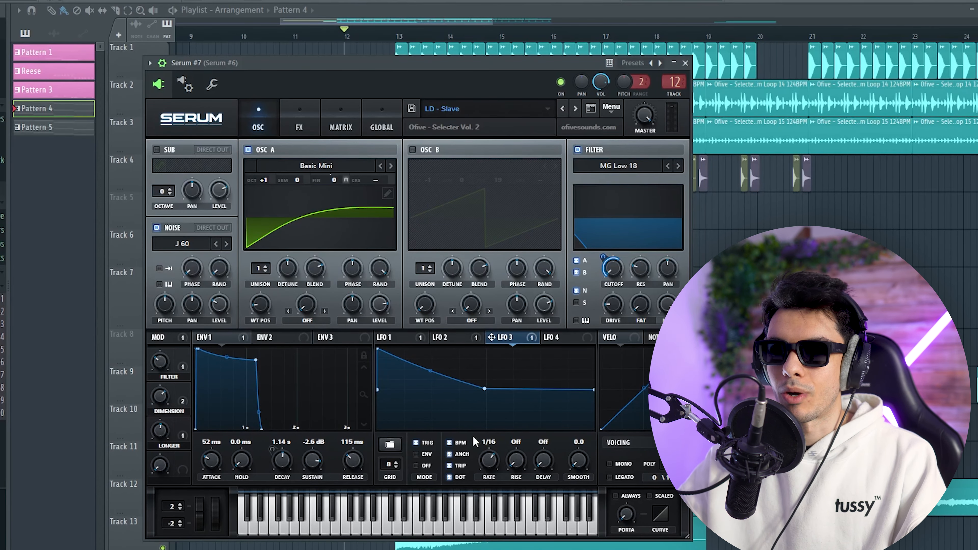
pyautogui.click(686, 64)
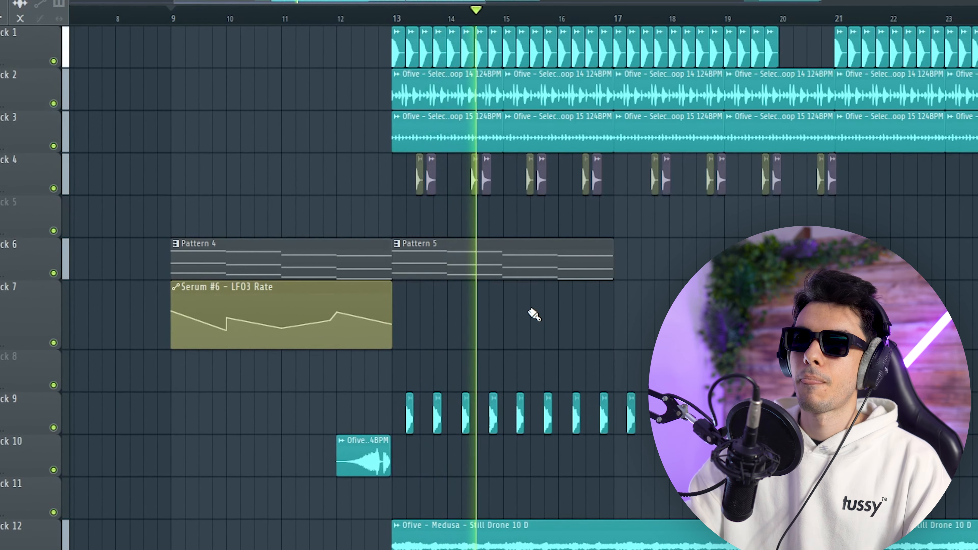
# Duplicate the Pattern 5 clip on Track 6 so it repeats from bar 17
pyautogui.moveTo(529, 311); pyautogui.dragTo(523, 272)
pyautogui.hotkey('ctrl', 'b')
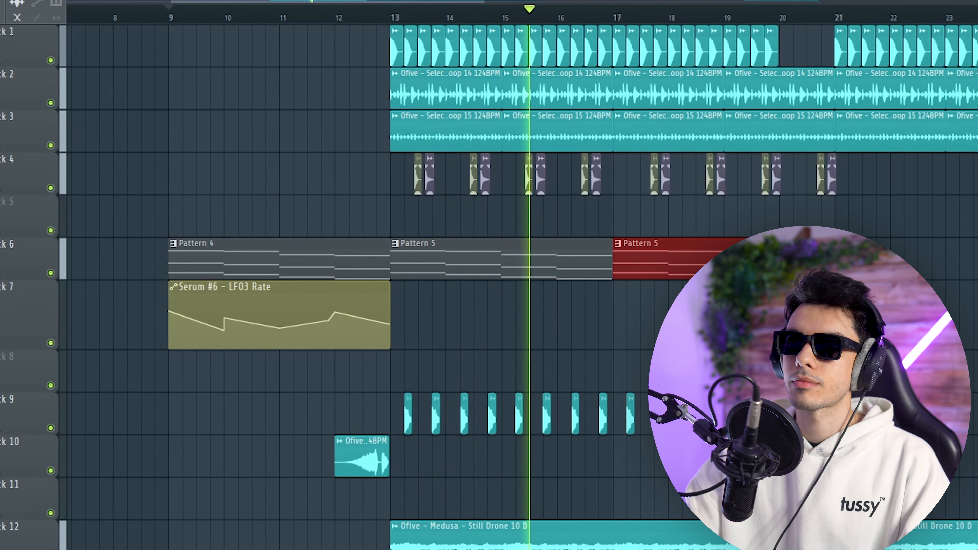
# Raise the Serum #6 mixer track's level slightly during playback and return to the playlist arrangement
pyautogui.press('F9')
pyautogui.click(455, 372)
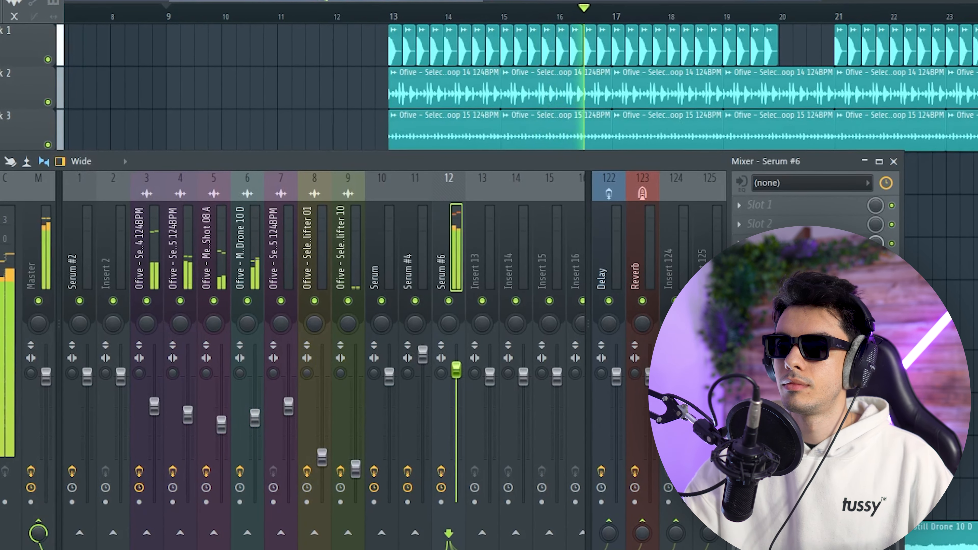
pyautogui.press('F9')
pyautogui.scroll(-3, 452, 209)
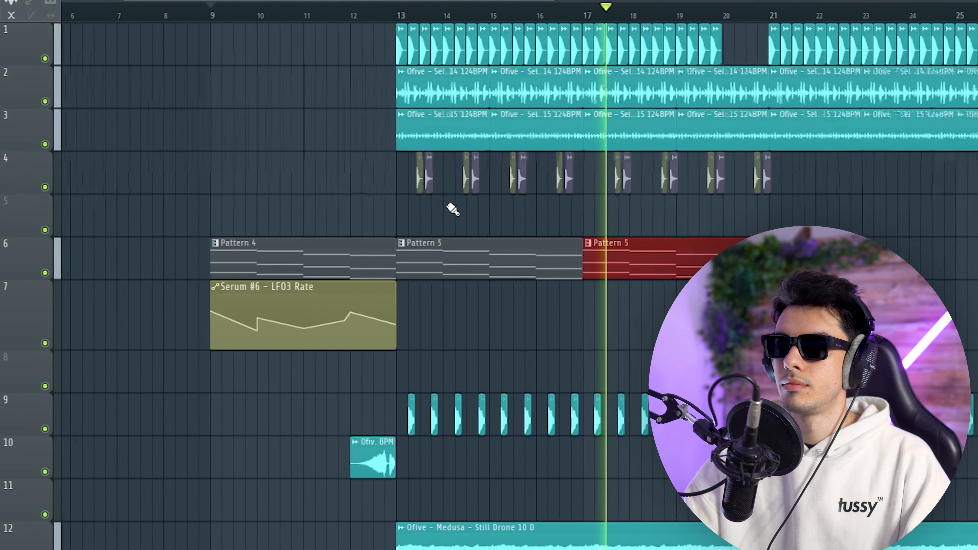
pyautogui.scroll(-1, 717, 210)
pyautogui.scroll(1, 717, 190)
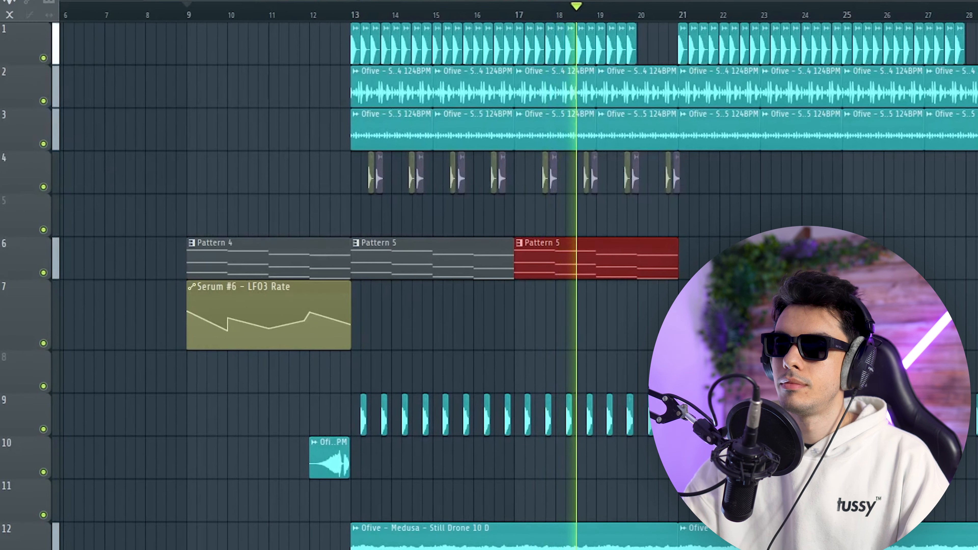